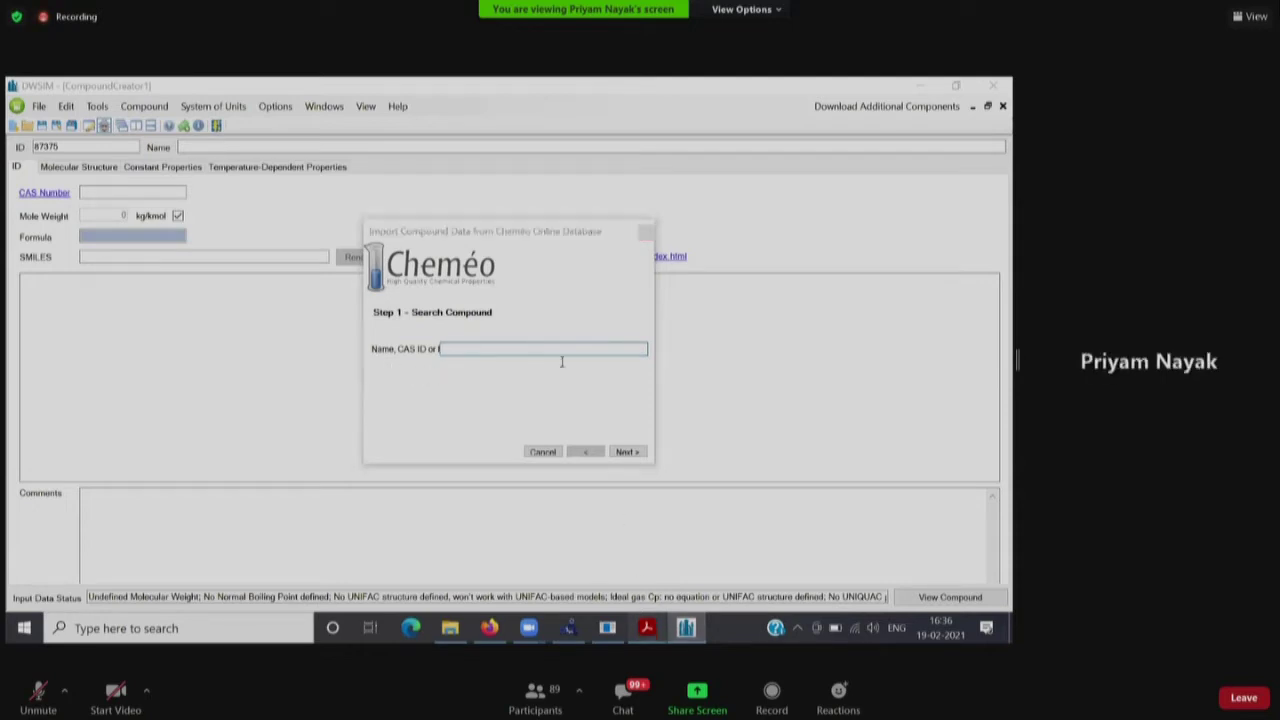
Look up isophorone's CAS number in the PDF article's chemicals table and search the Cheméo database for 78-59-1.
{"action": "key", "text": "alt+Tab"}
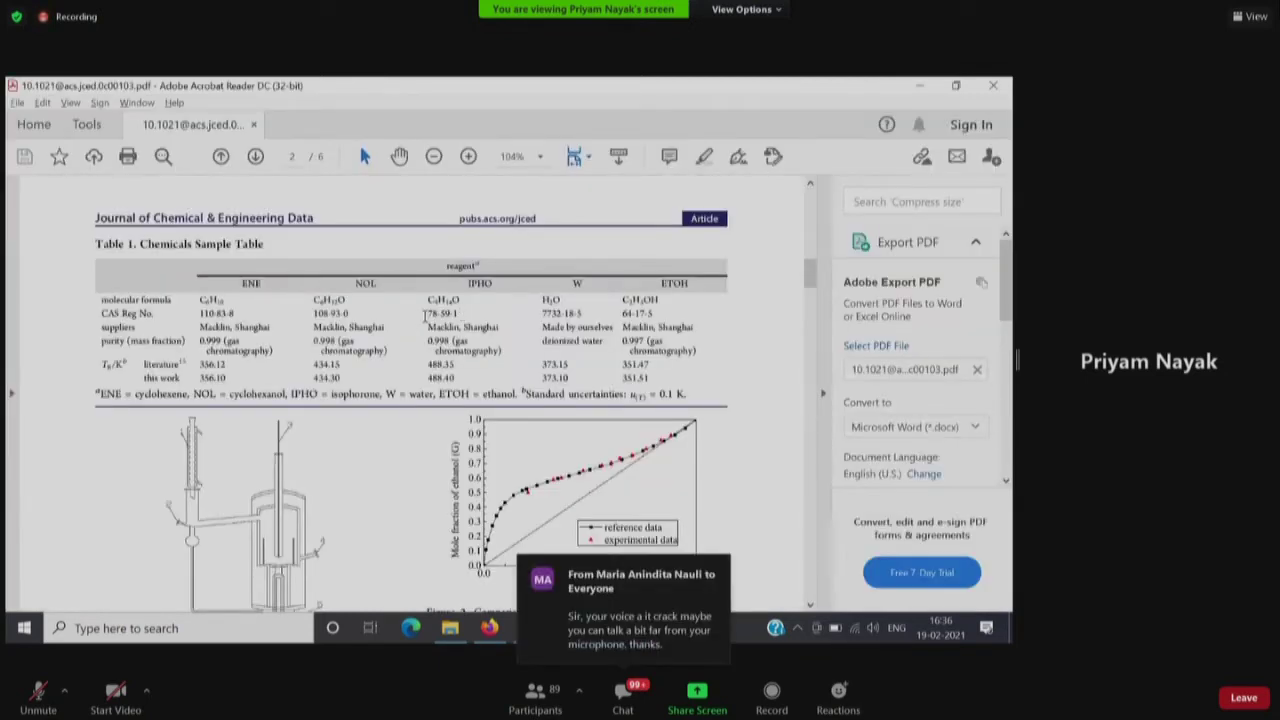
{"action": "left_click_drag", "start_coordinate": [429, 313], "coordinate": [461, 314]}
{"action": "left_click", "coordinate": [458, 313]}
{"action": "key", "text": "alt+Tab"}
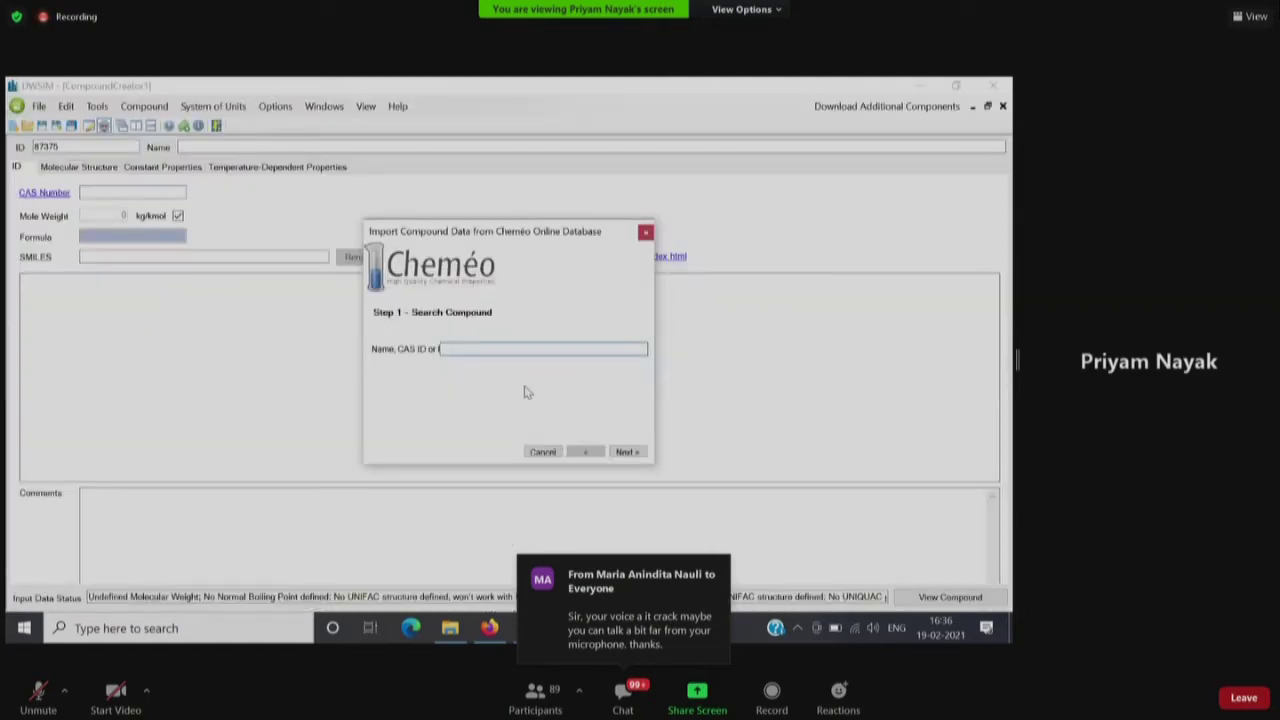
{"action": "type", "text": "-59"}
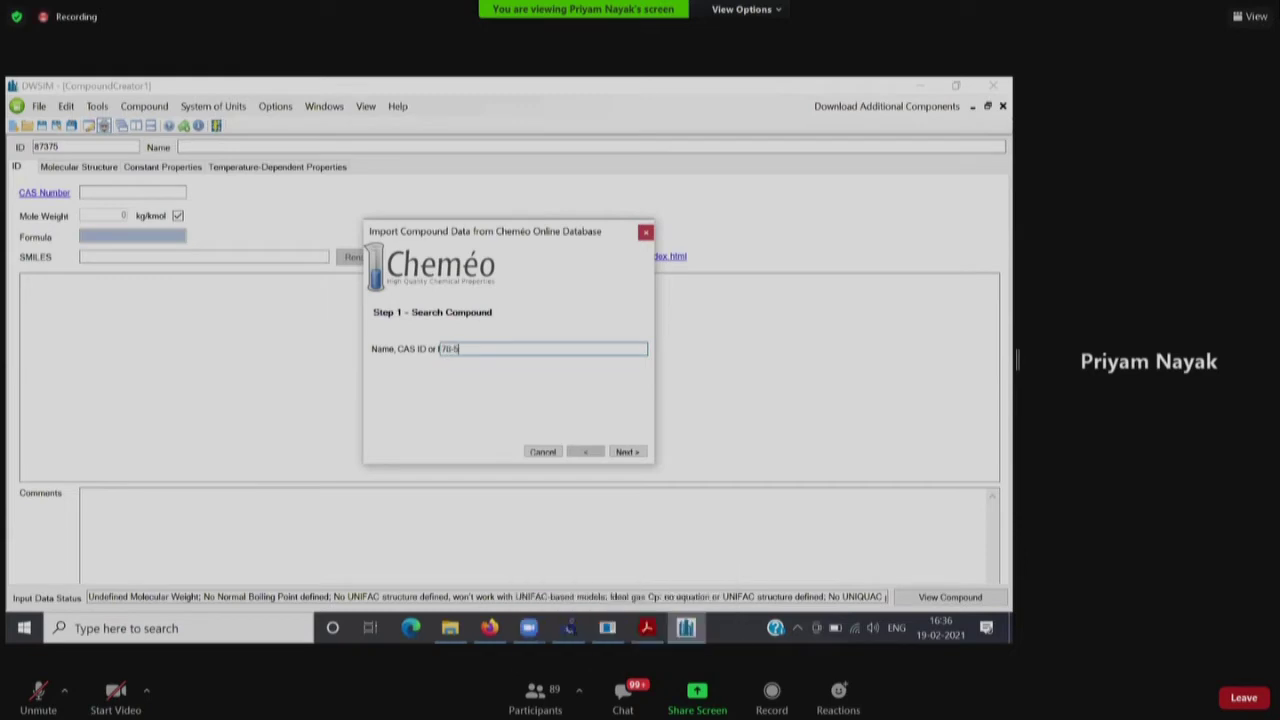
{"action": "type", "text": "-1"}
{"action": "left_click", "coordinate": [634, 453]}
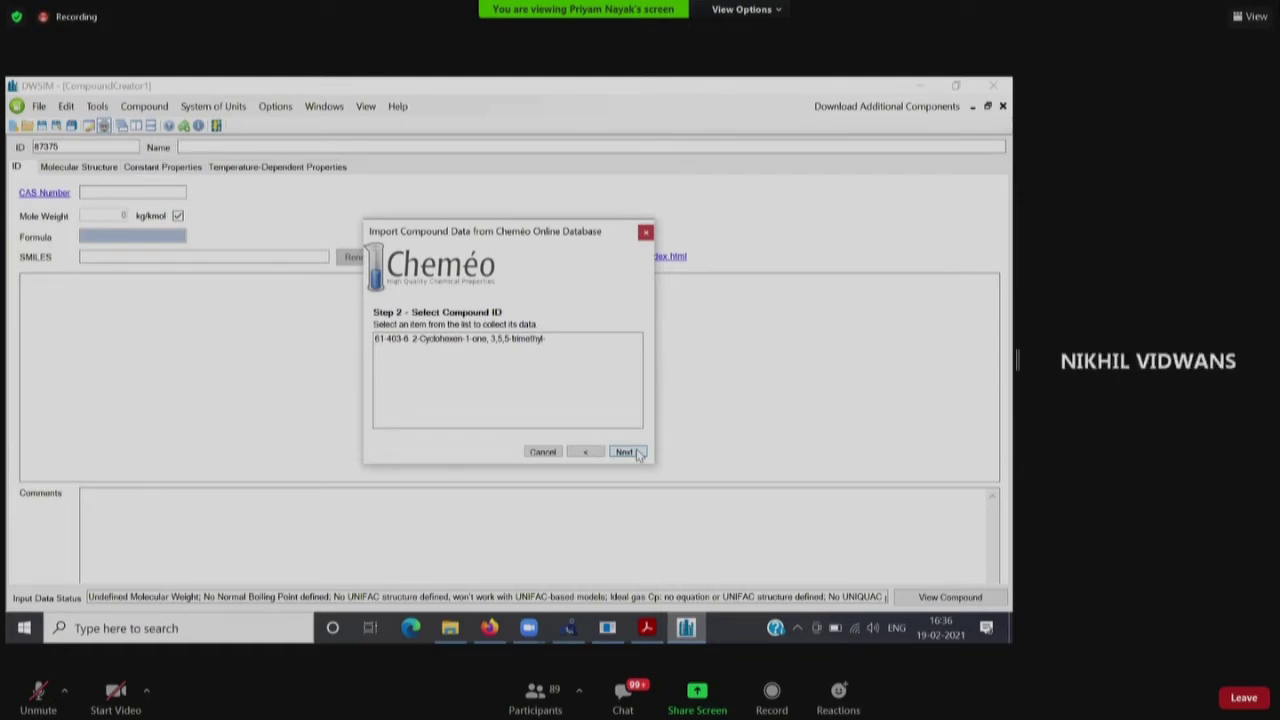
Import all available Cheméo data for 2-Cyclohexen-1-one, 3,5,5-trimethyl- and name the compound Isophorone.
{"action": "left_click", "coordinate": [478, 343]}
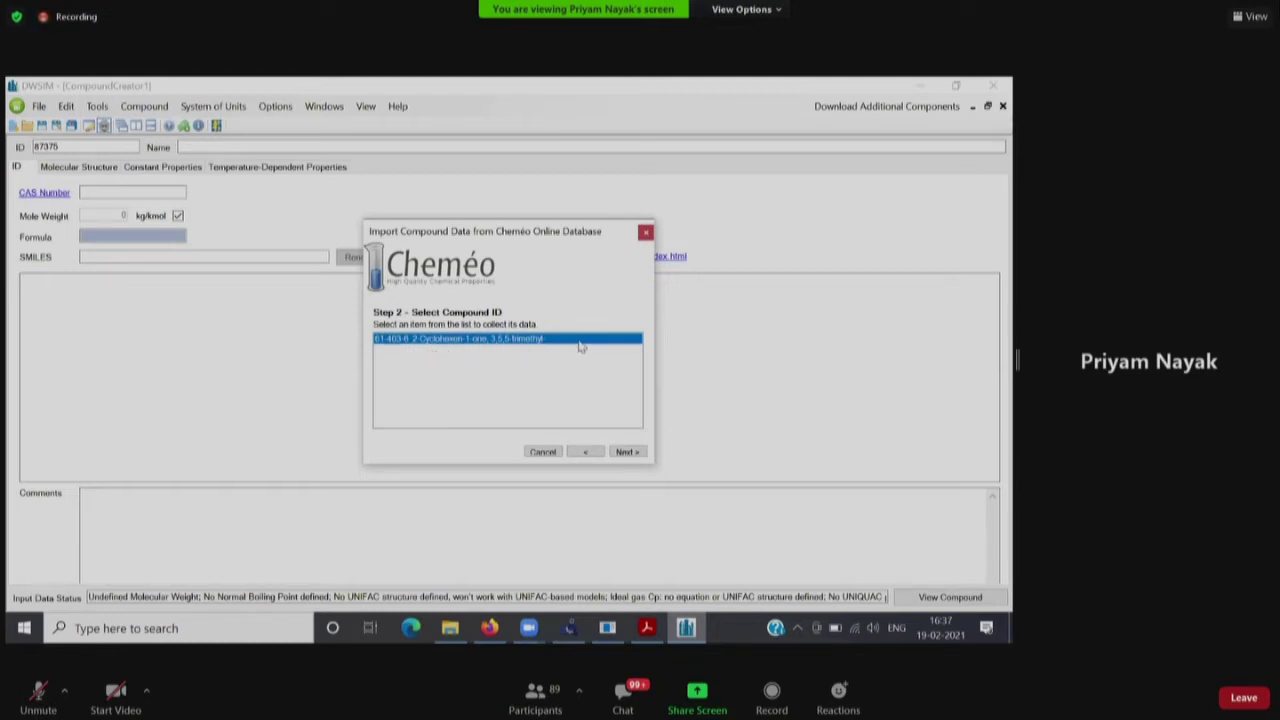
{"action": "left_click", "coordinate": [624, 452]}
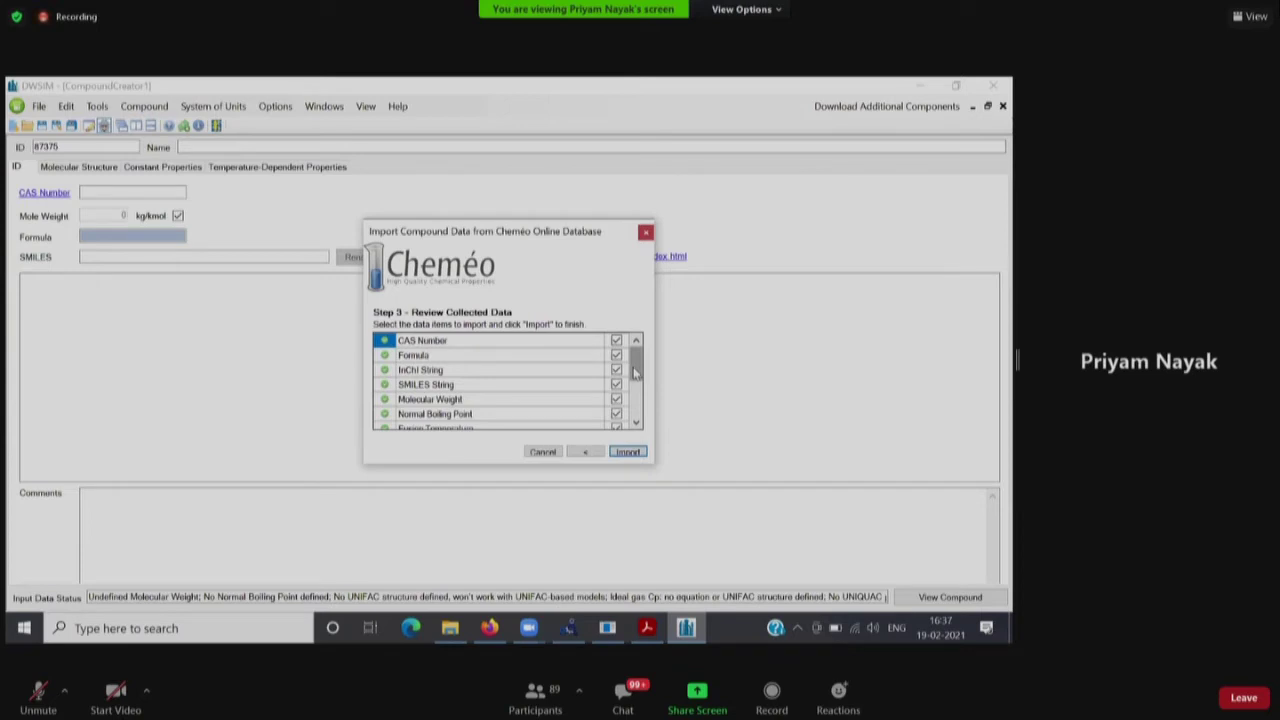
{"action": "left_click_drag", "start_coordinate": [634, 372], "coordinate": [631, 409]}
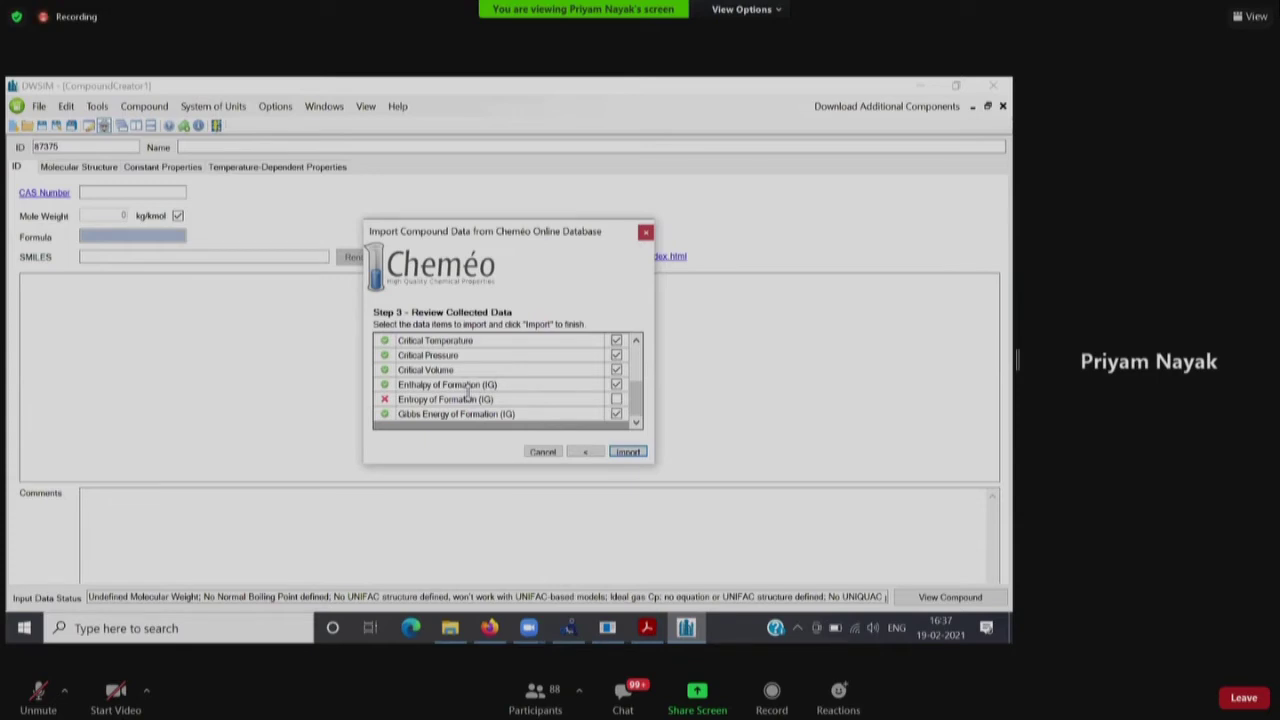
{"action": "left_click", "coordinate": [628, 452]}
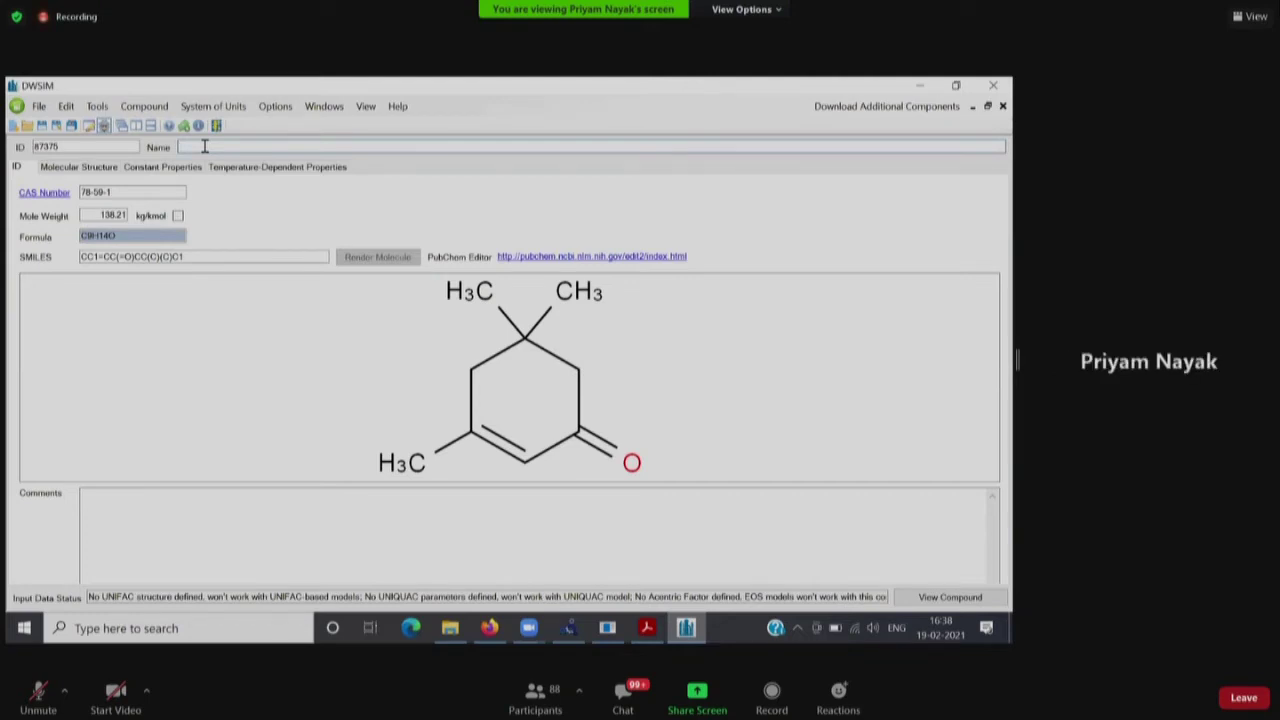
{"action": "type", "text": "Isophorone"}
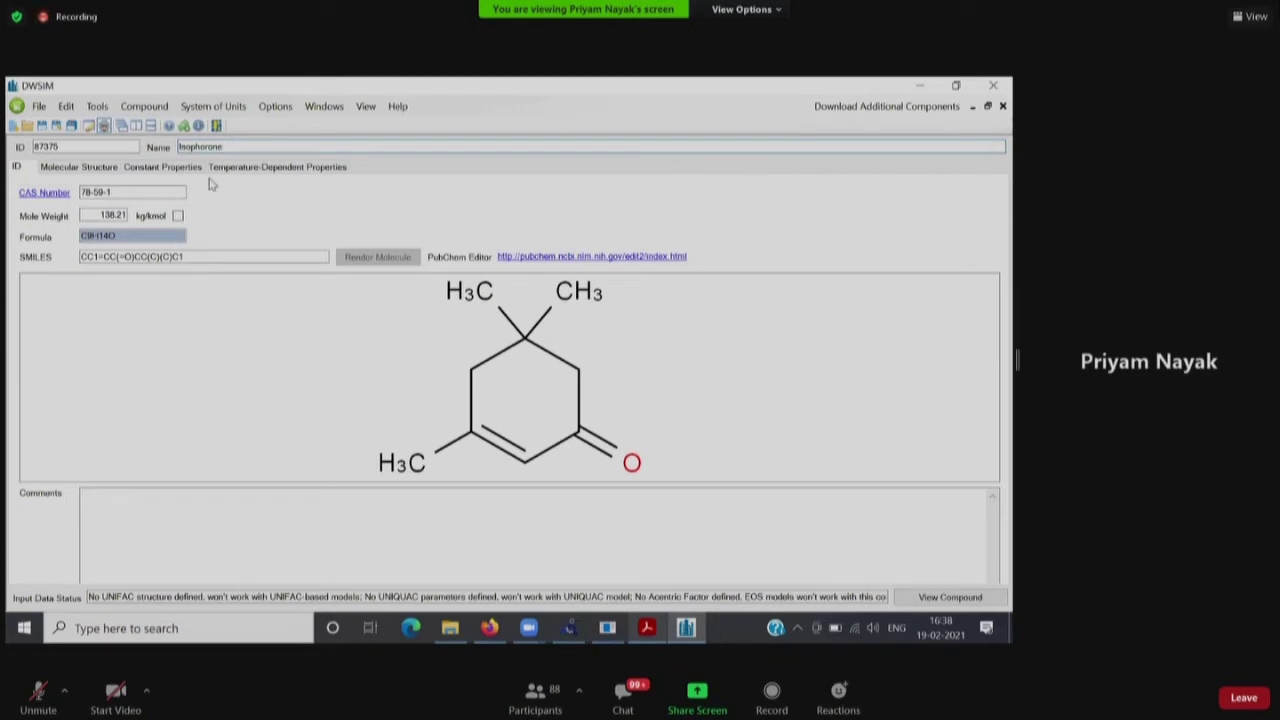
Review the compound's constant properties and the estimation options for its temperature-dependent properties.
{"action": "left_click", "coordinate": [136, 170]}
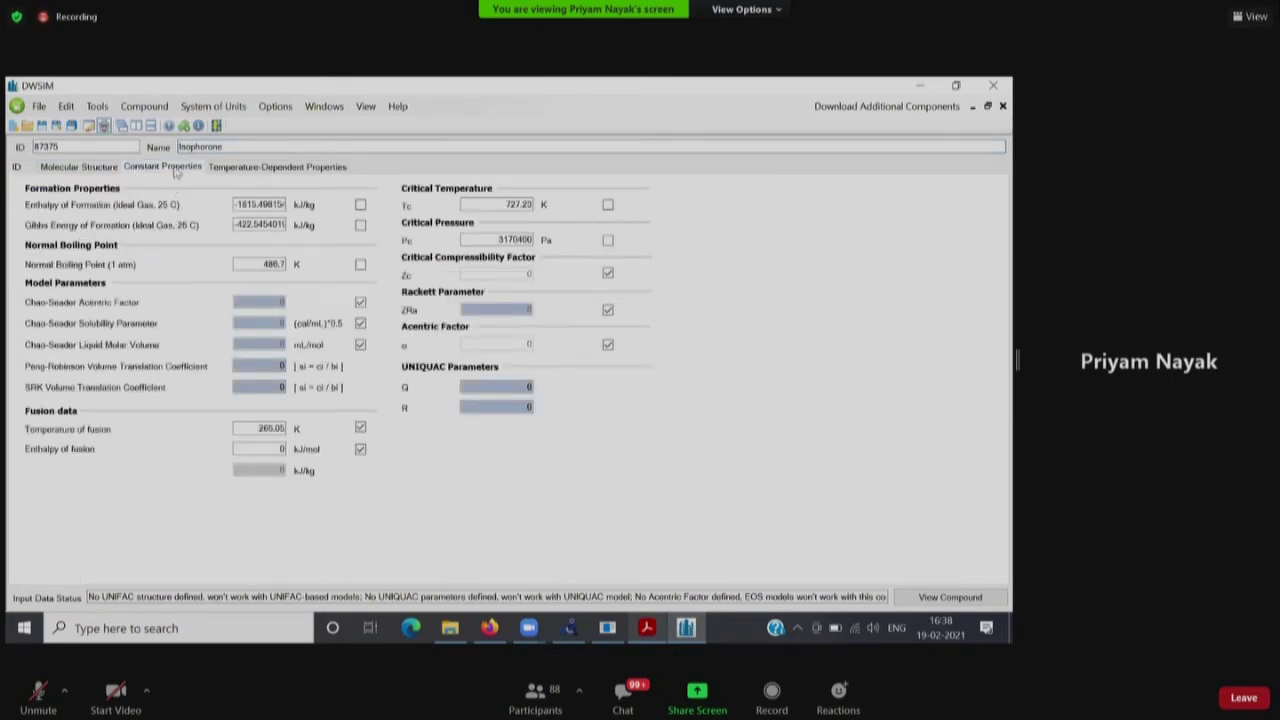
{"action": "left_click", "coordinate": [240, 207]}
{"action": "left_click", "coordinate": [303, 168]}
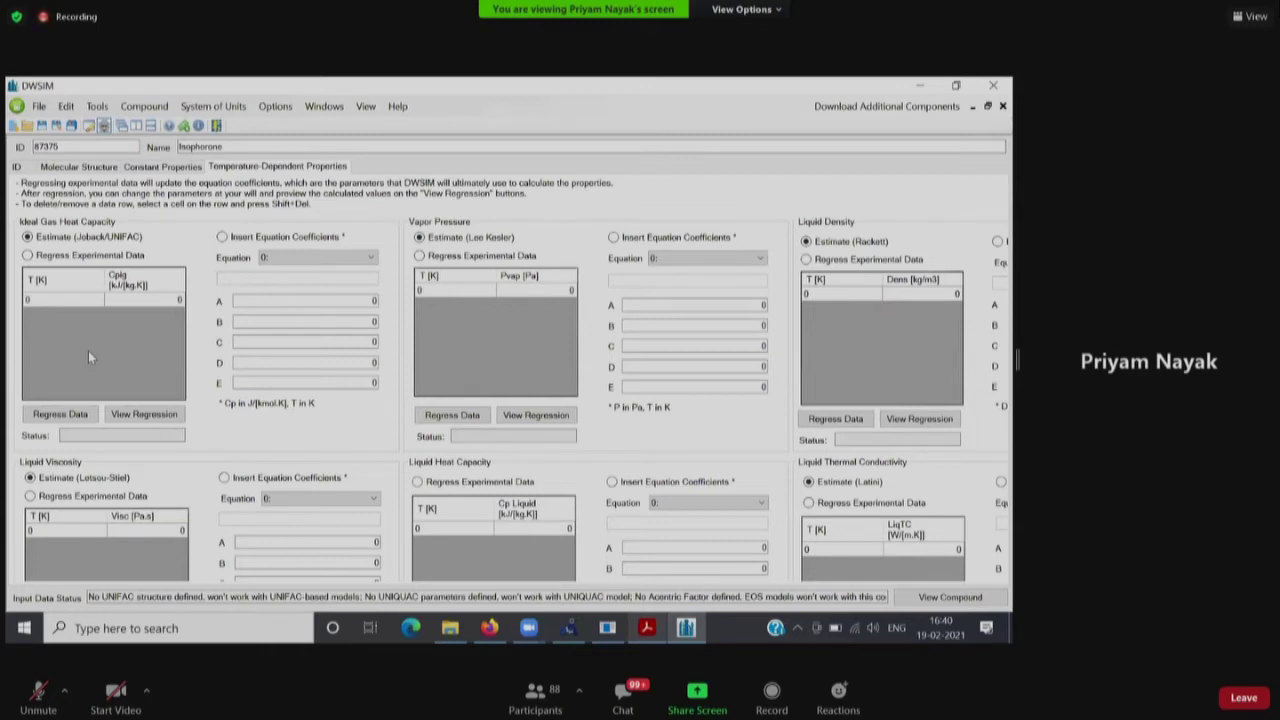
{"action": "left_click", "coordinate": [83, 168]}
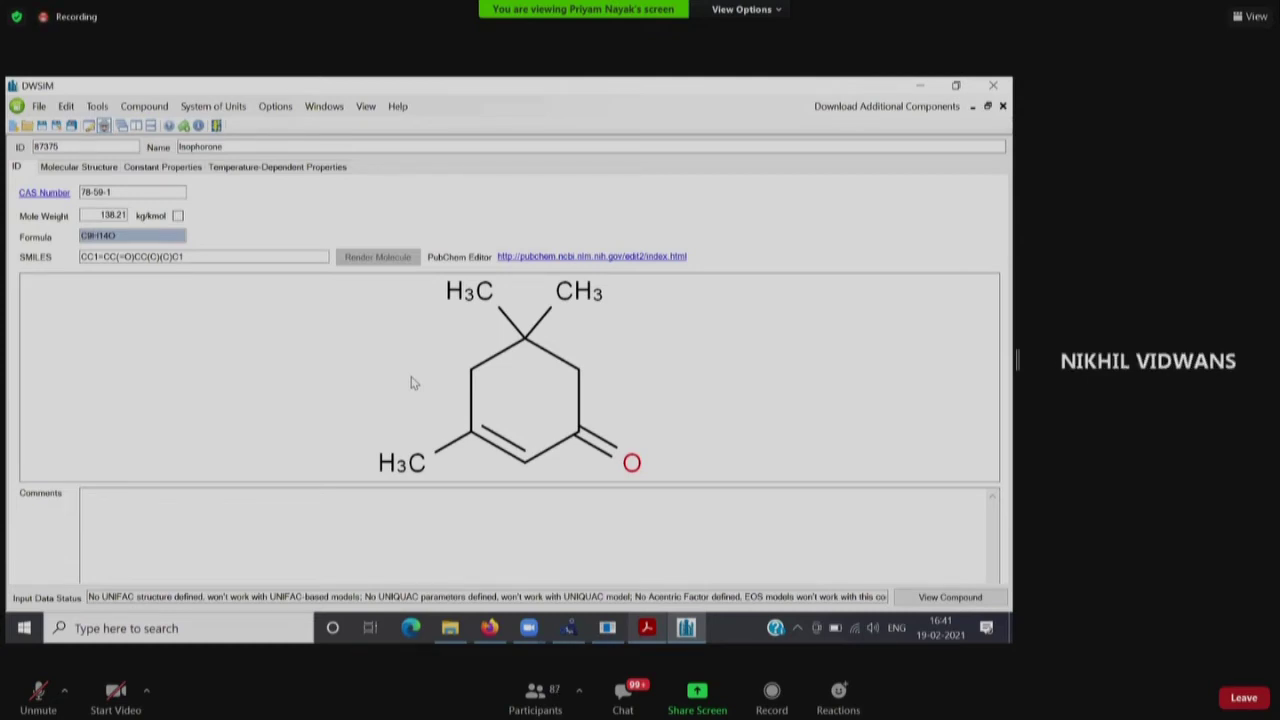
Import only the Original UNIFAC structure data for CAS 78-59-1 from the DDB database, excluding the Modified UNIFAC (Dortmund) data.
{"action": "left_click", "coordinate": [138, 112]}
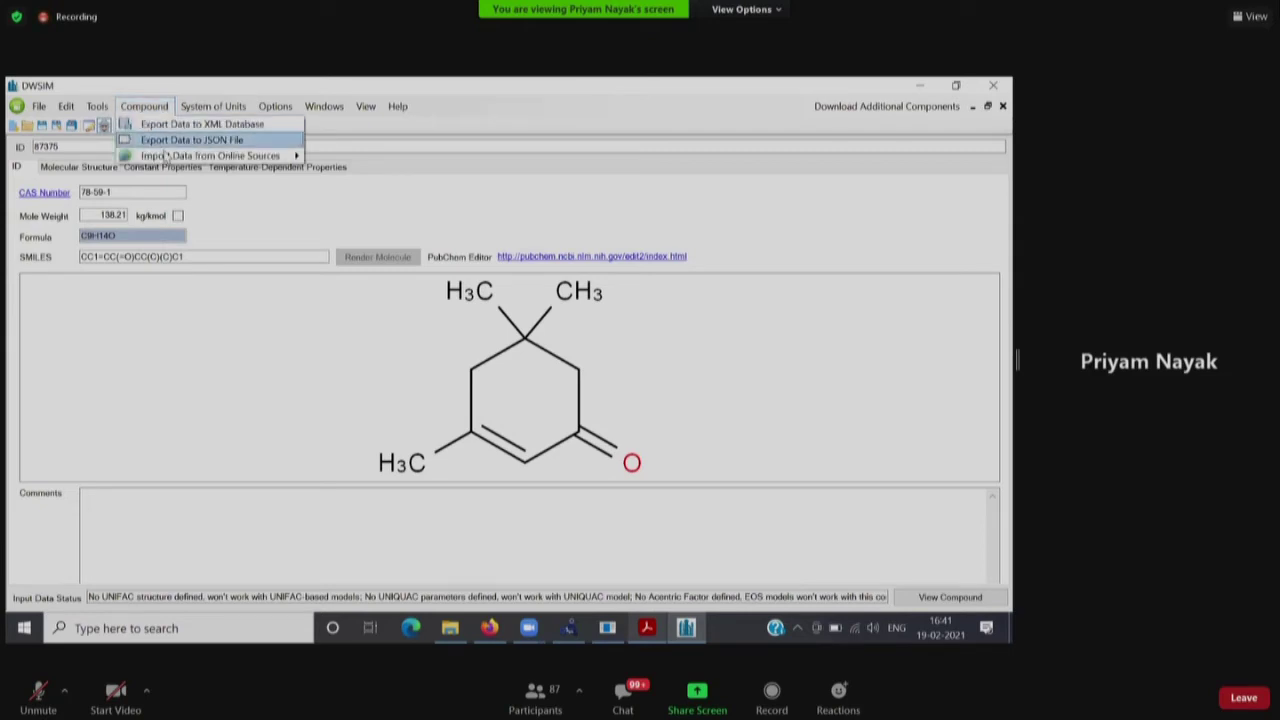
{"action": "mouse_move", "coordinate": [171, 158]}
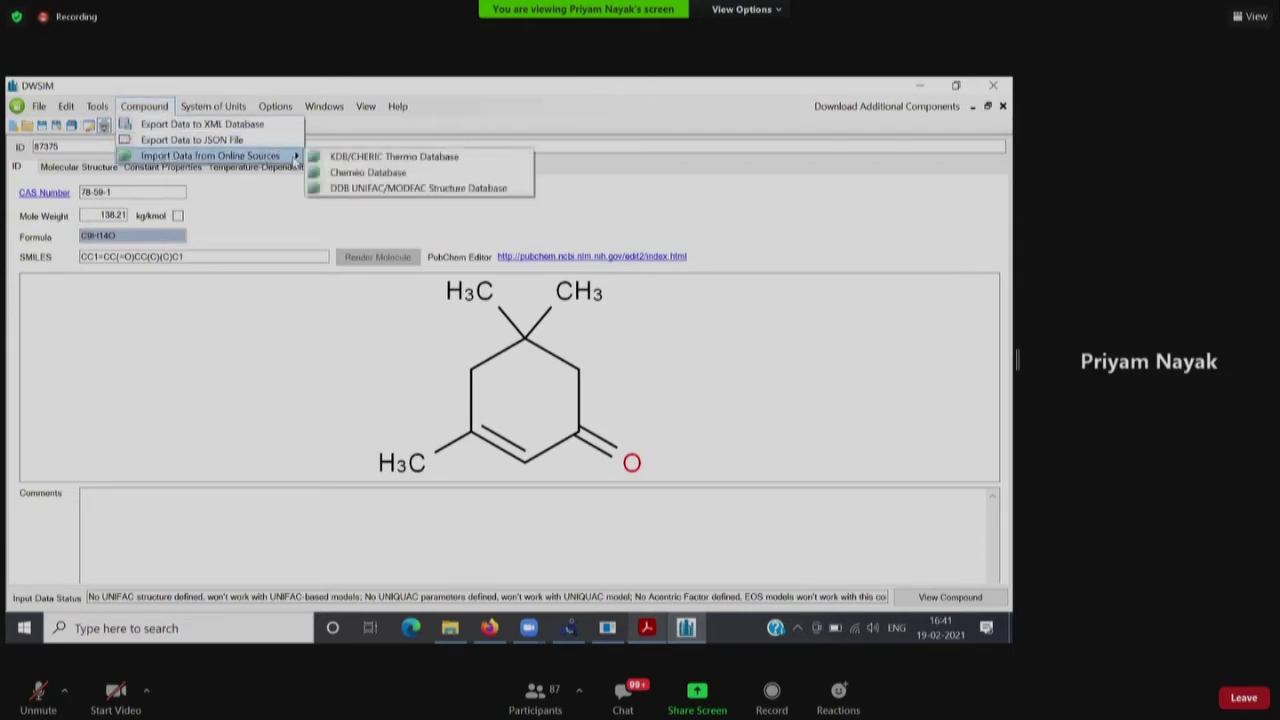
{"action": "left_click", "coordinate": [390, 190]}
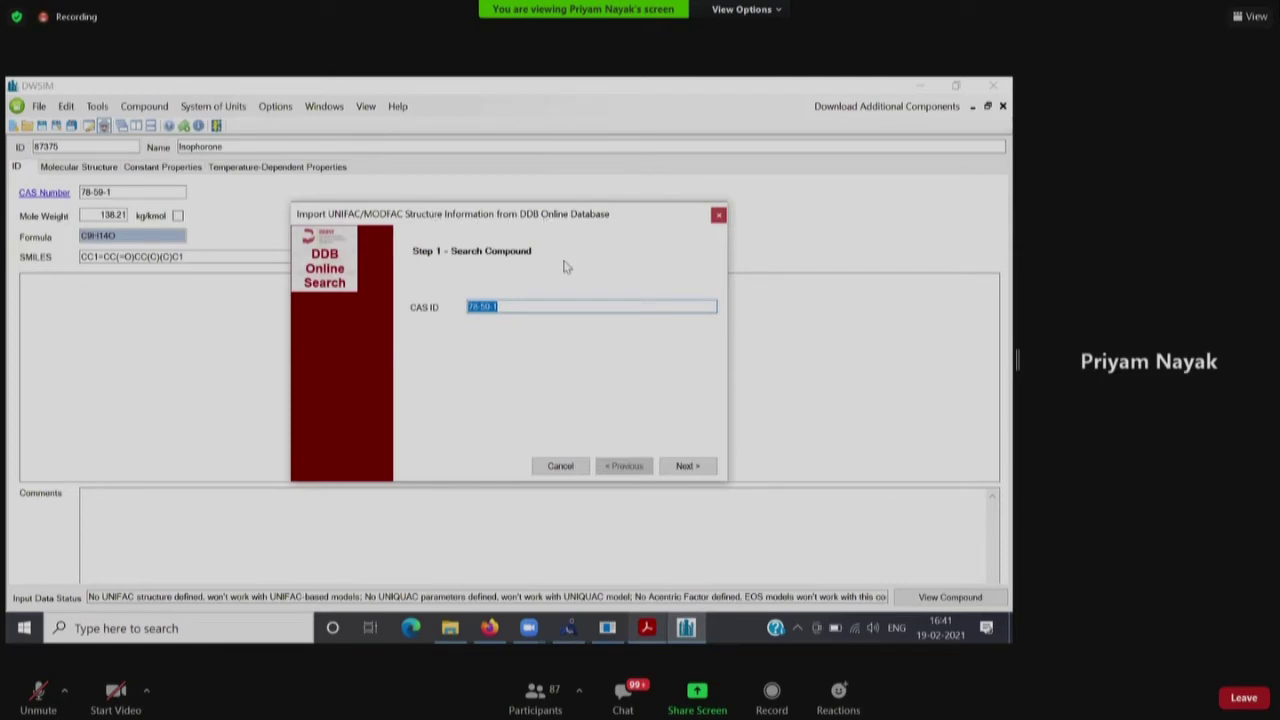
{"action": "left_click", "coordinate": [538, 307]}
{"action": "left_click", "coordinate": [686, 471]}
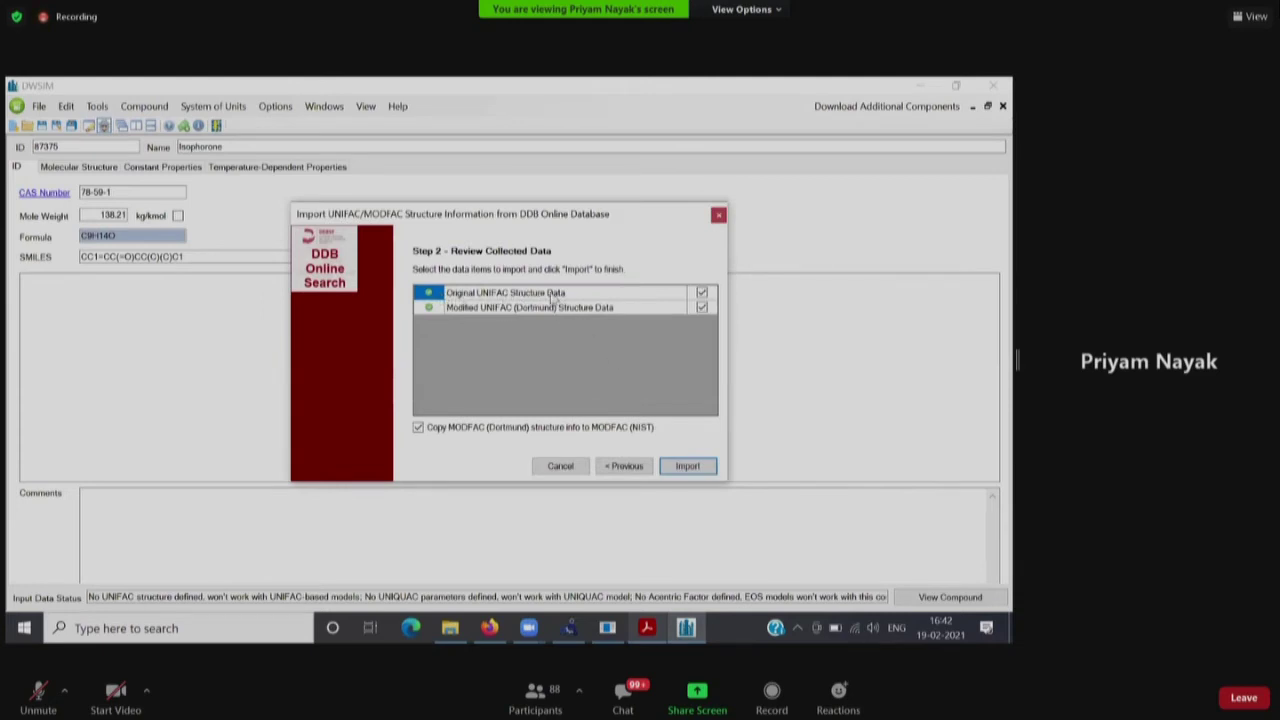
{"action": "left_click", "coordinate": [702, 308]}
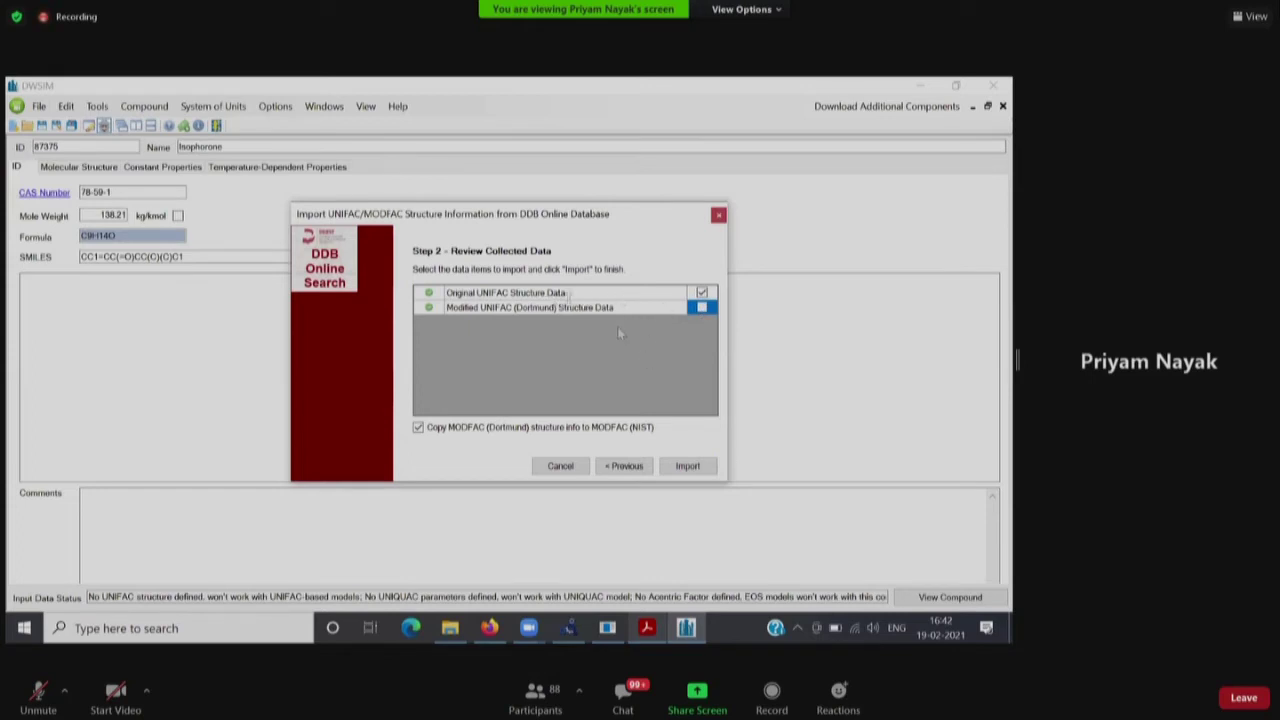
{"action": "left_click", "coordinate": [555, 296]}
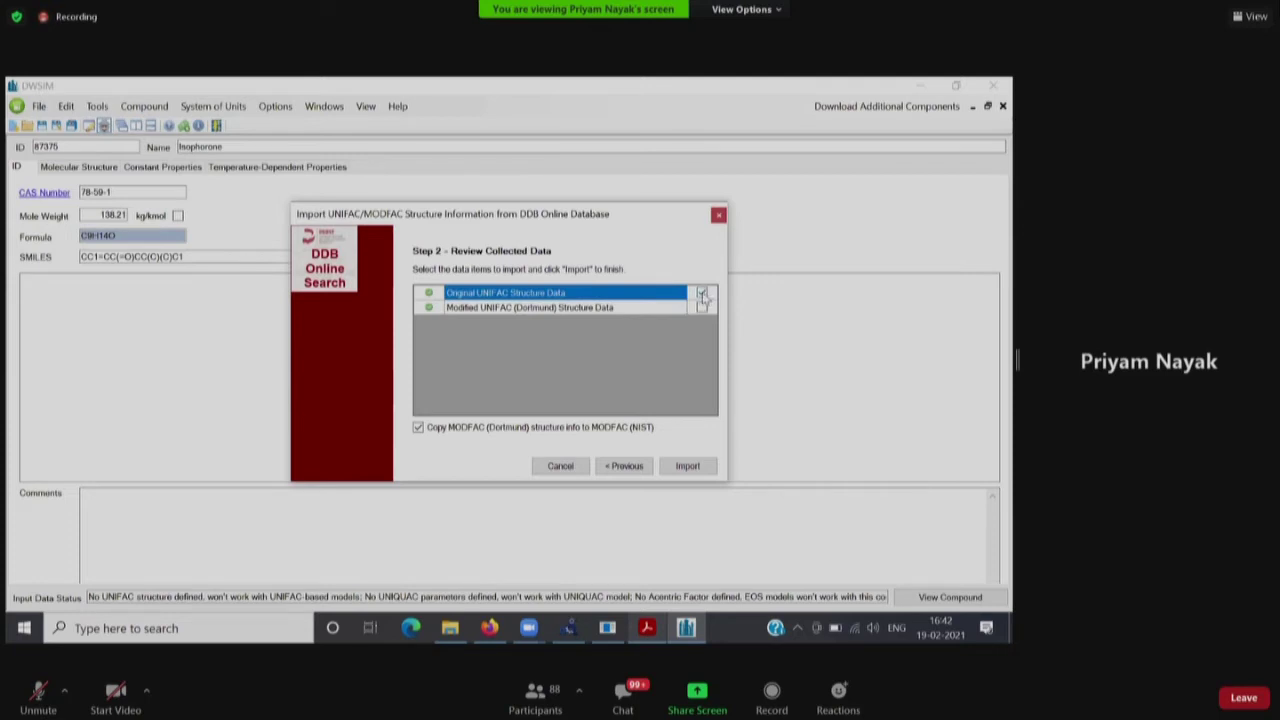
{"action": "left_click", "coordinate": [690, 468]}
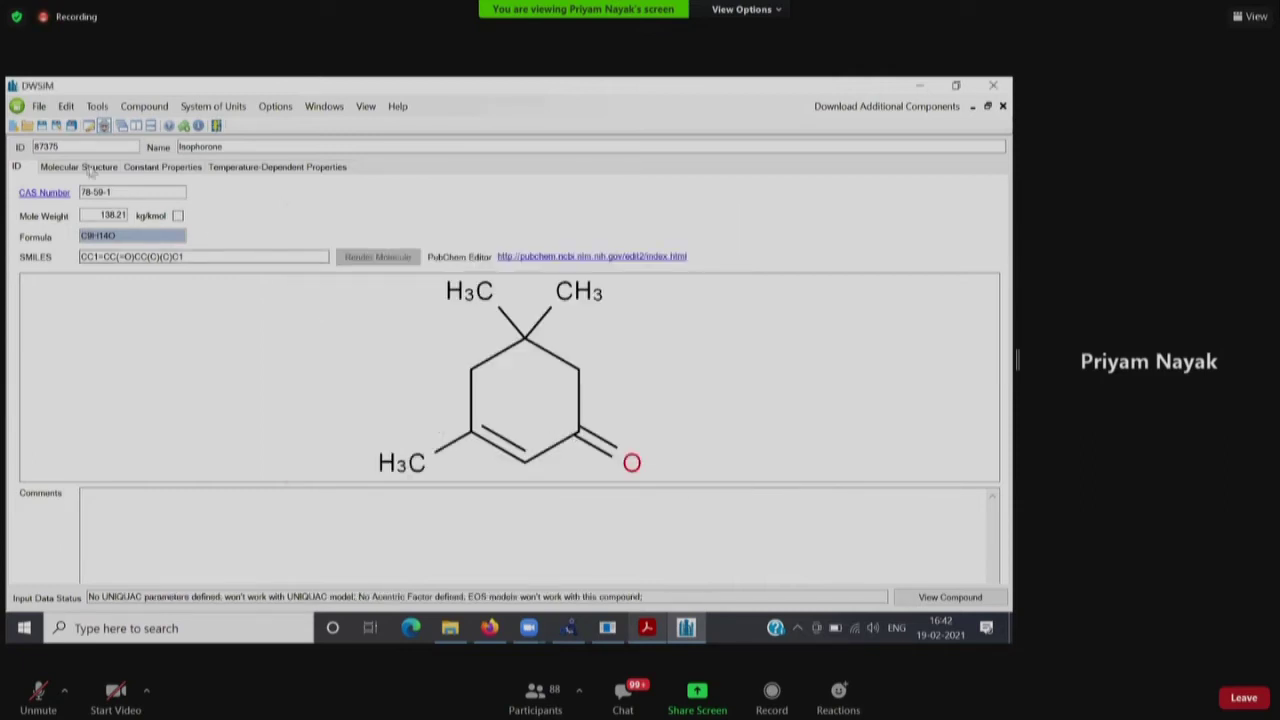
Examine the compound's group amounts in the UNIFAC, Modified UNIFAC (Dortmund), Modified UNIFAC (NIST) and Joback structure tables.
{"action": "left_click", "coordinate": [86, 167]}
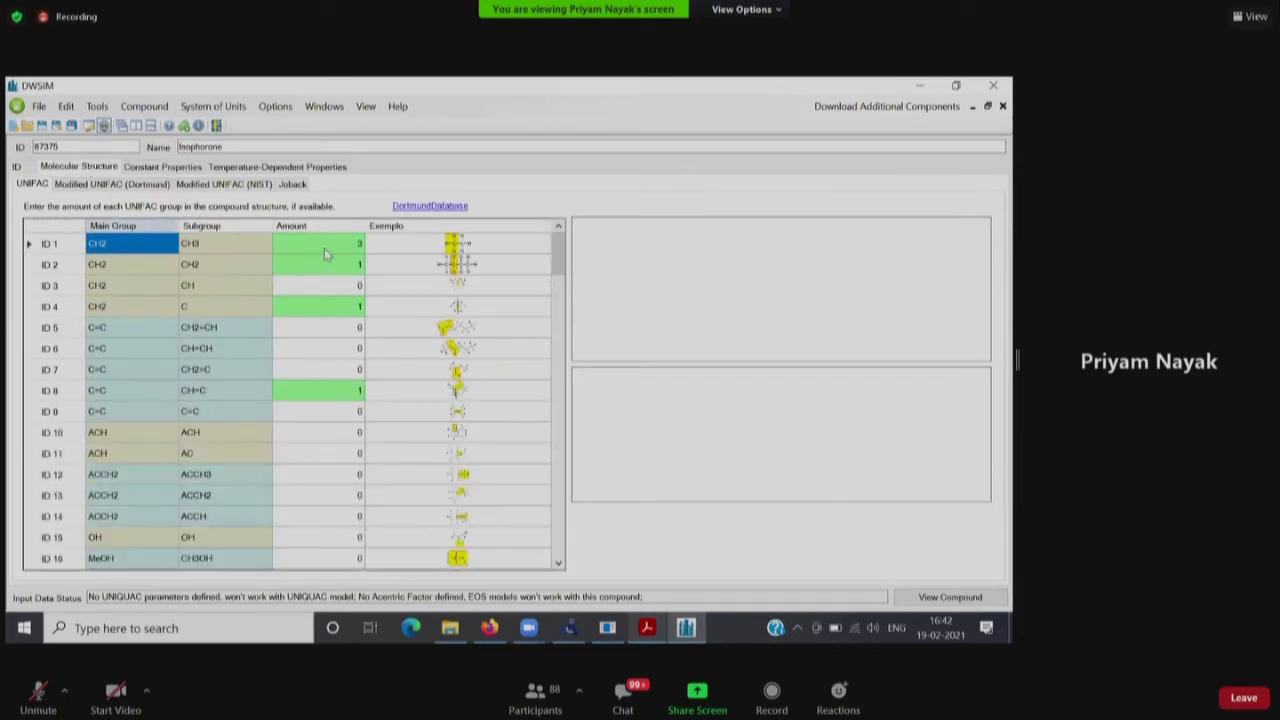
{"action": "mouse_move", "coordinate": [327, 254]}
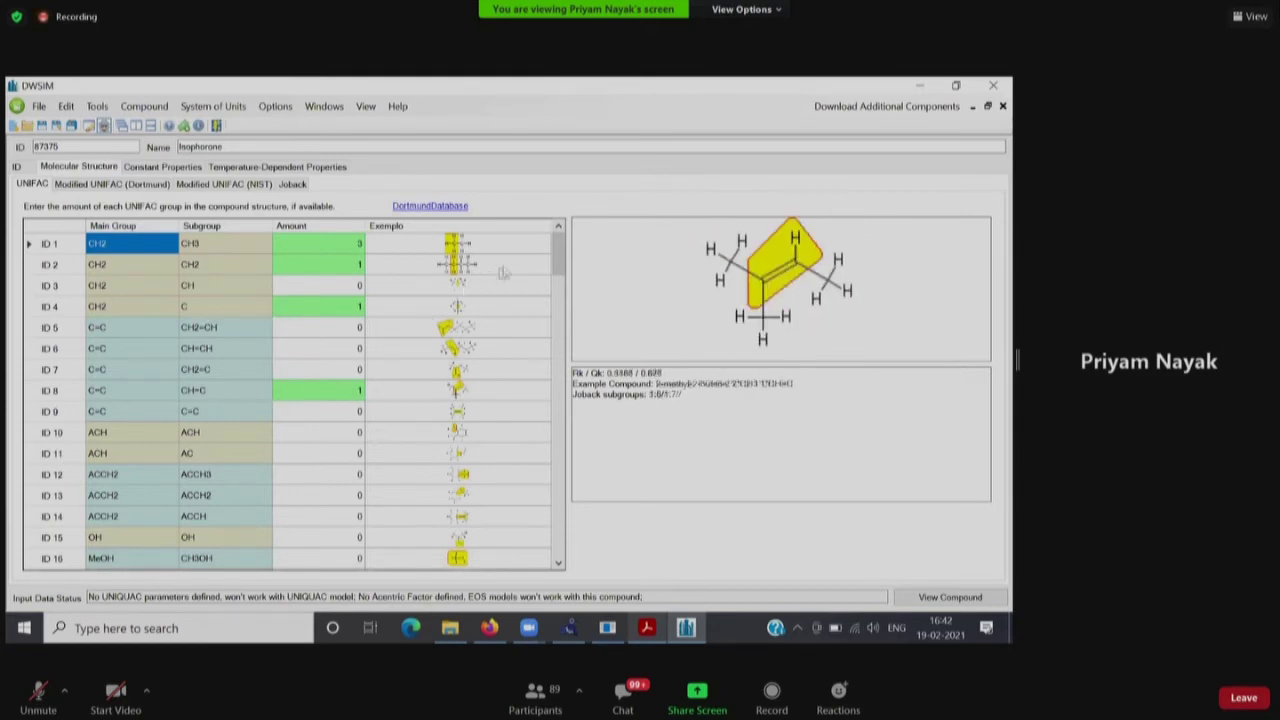
{"action": "scroll", "coordinate": [563, 288], "scroll_direction": "down", "scroll_amount": 1}
{"action": "scroll", "coordinate": [563, 288], "scroll_direction": "down", "scroll_amount": 3}
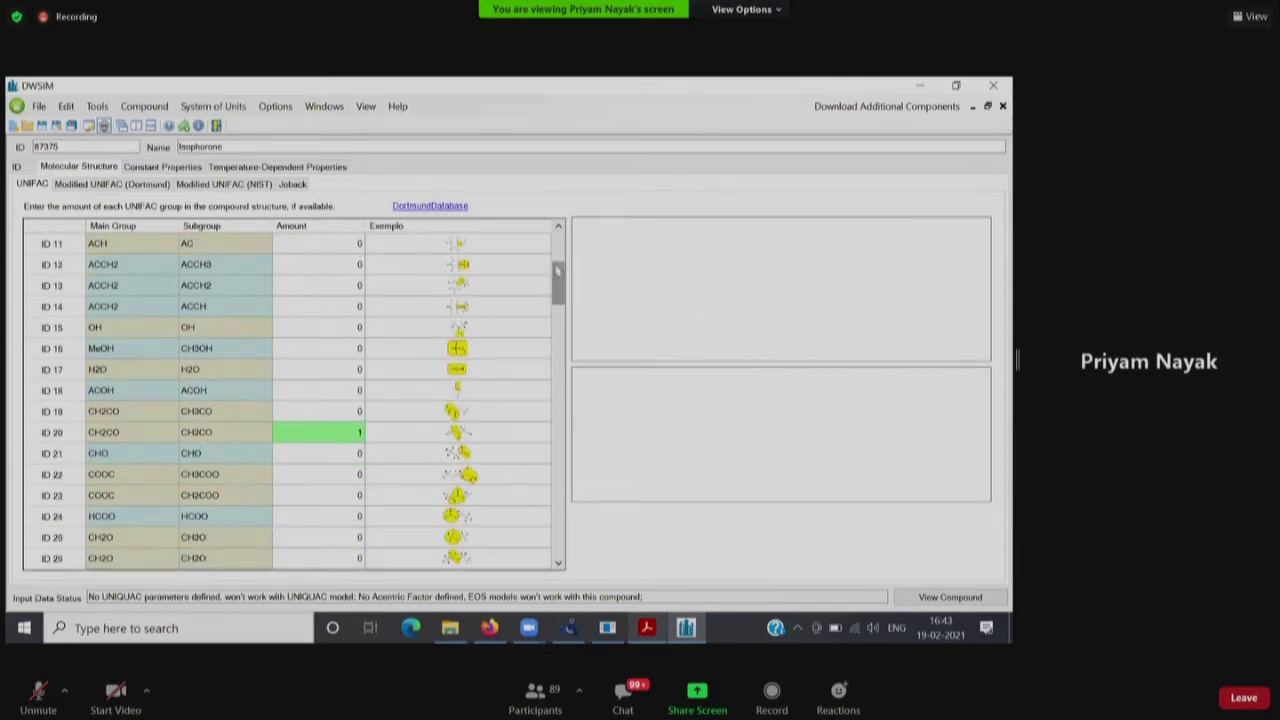
{"action": "scroll", "coordinate": [560, 290], "scroll_direction": "up", "scroll_amount": 4}
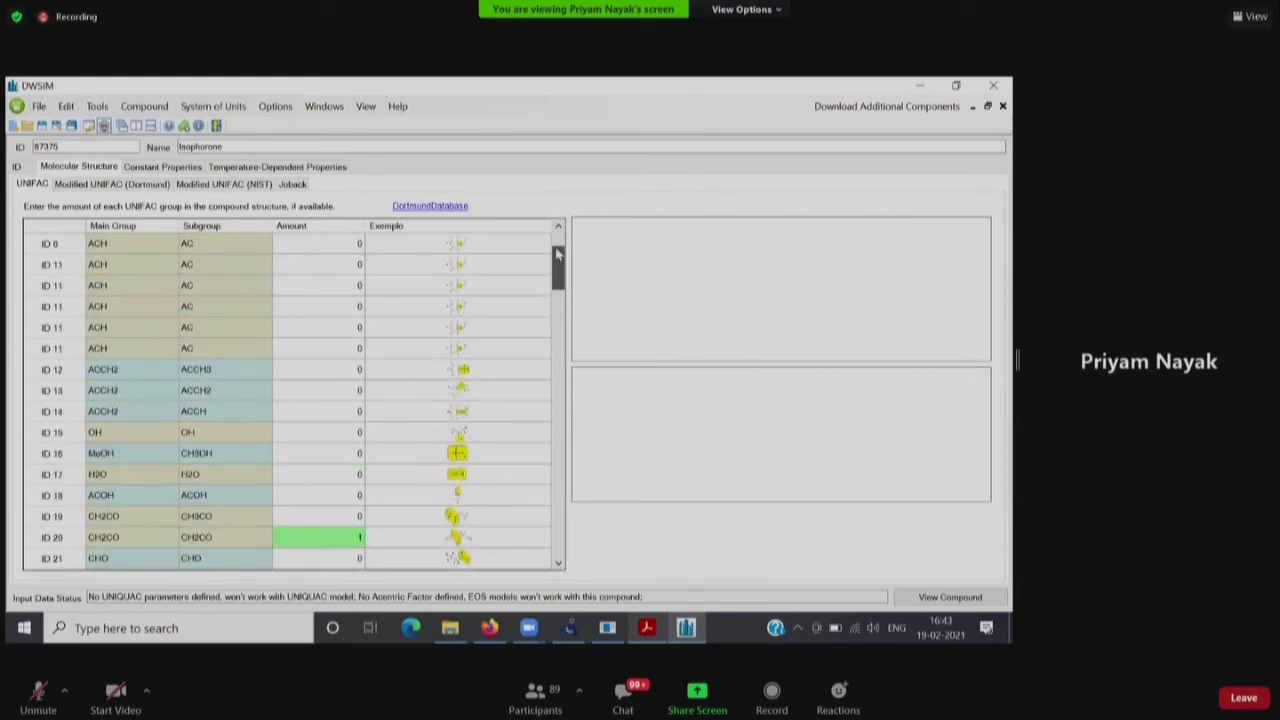
{"action": "left_click", "coordinate": [85, 188]}
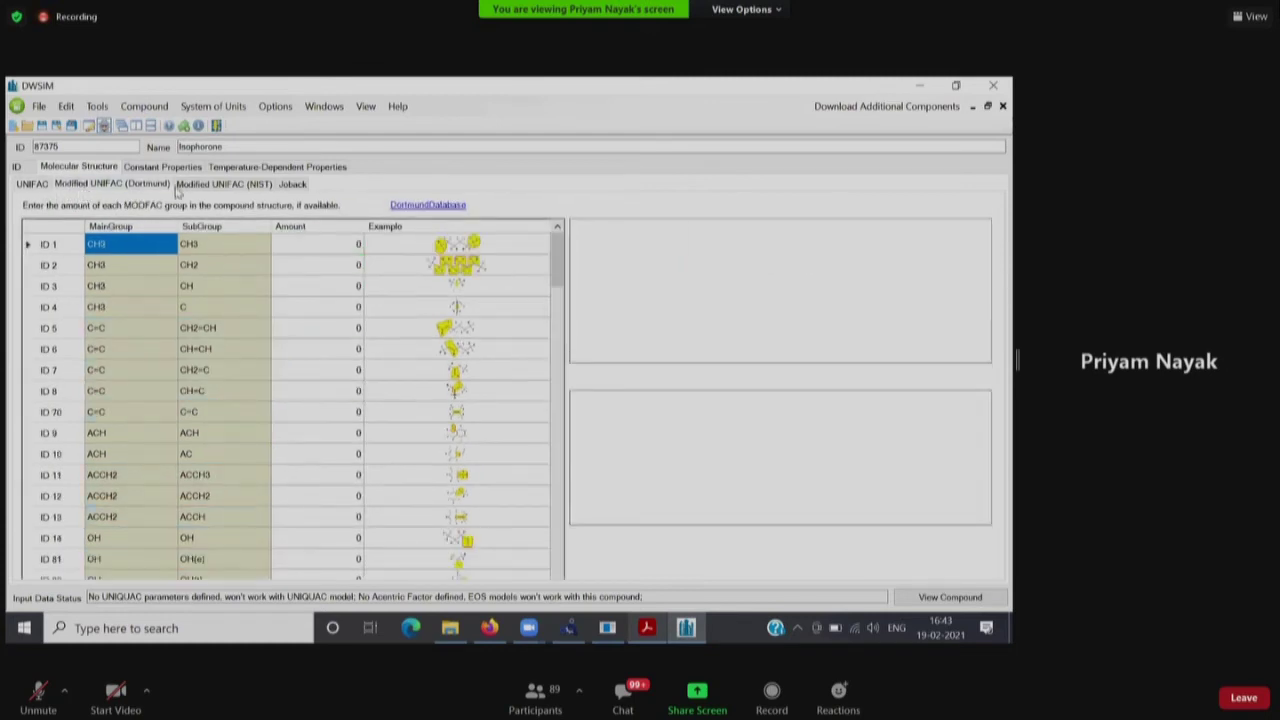
{"action": "left_click", "coordinate": [185, 187]}
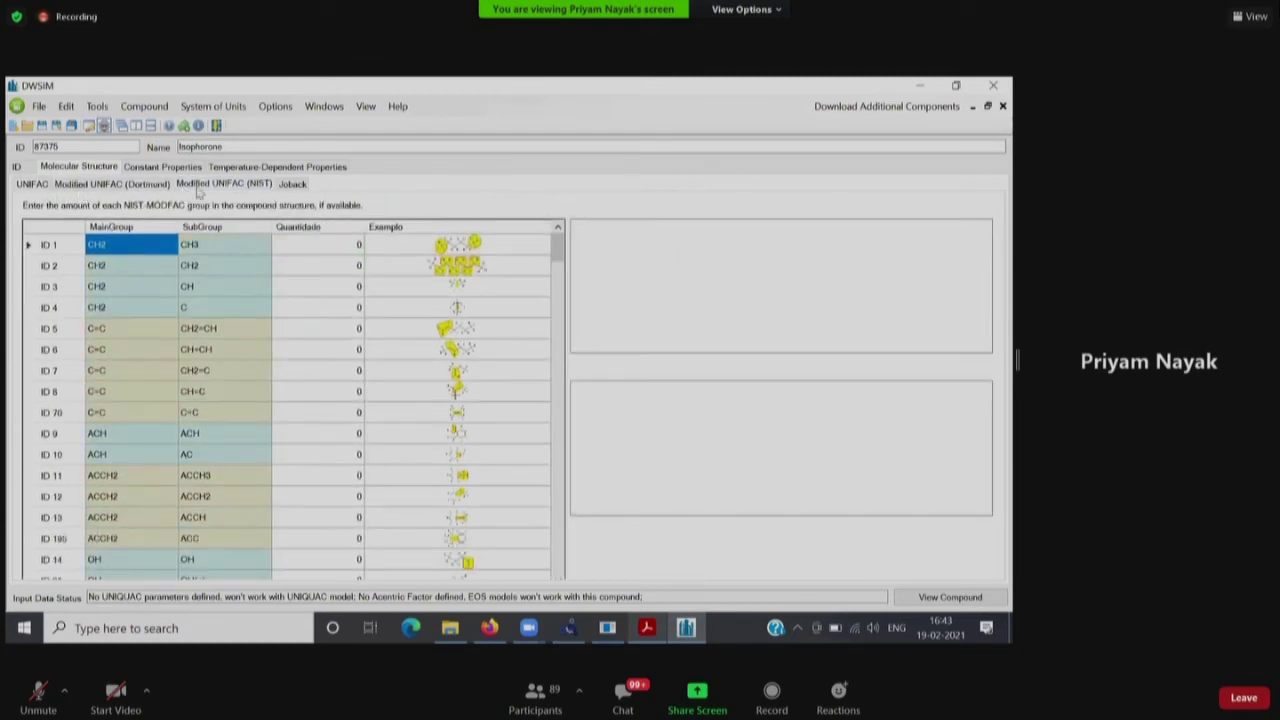
{"action": "left_click", "coordinate": [291, 187]}
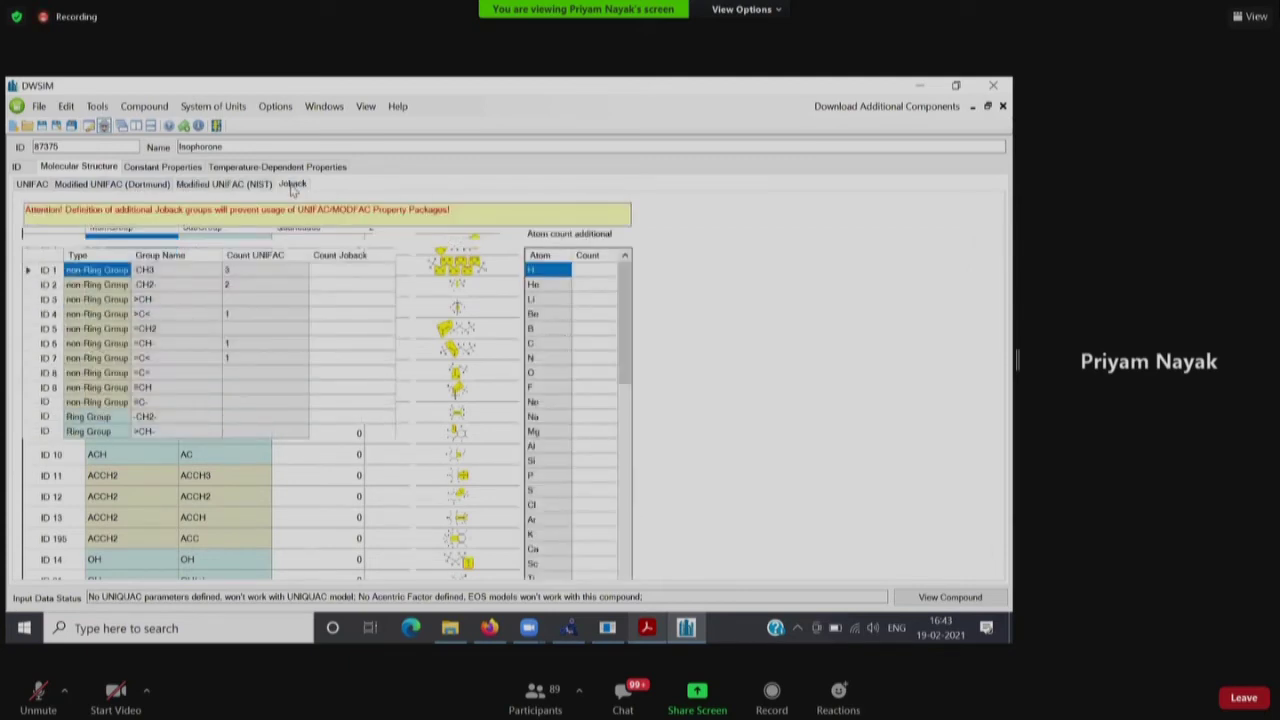
{"action": "left_click", "coordinate": [104, 188]}
{"action": "left_click", "coordinate": [31, 184]}
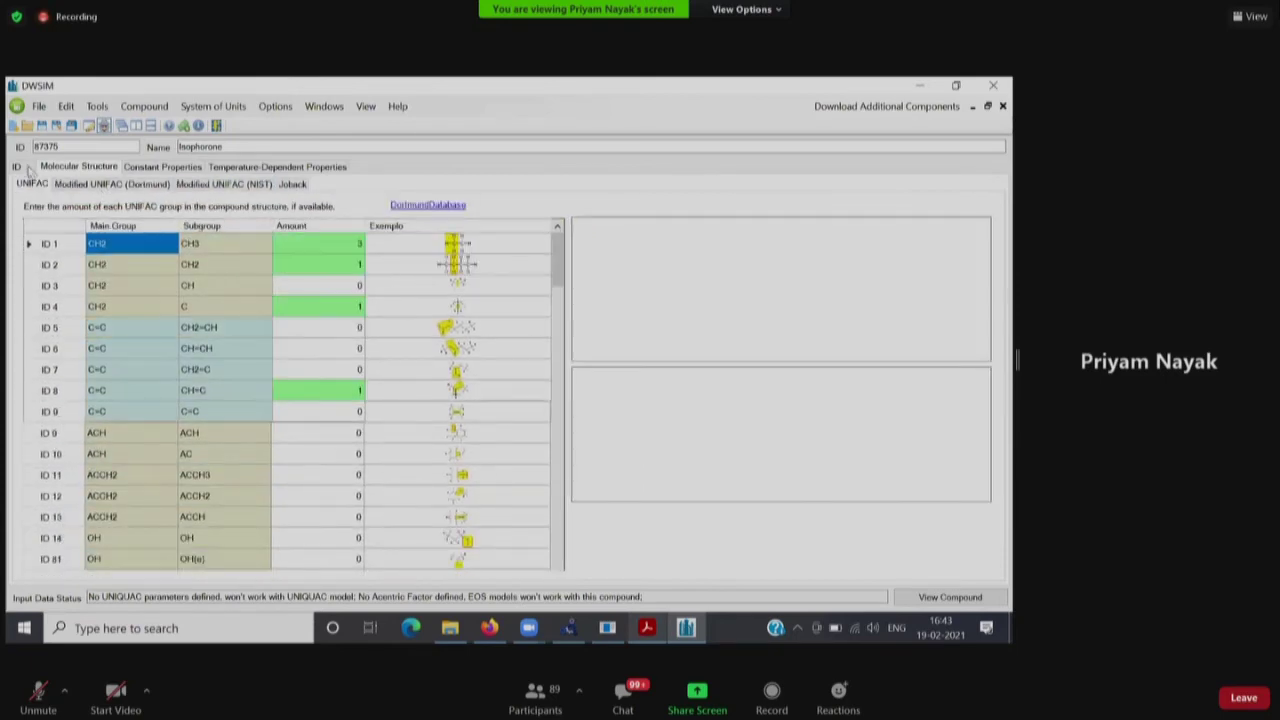
{"action": "left_click", "coordinate": [22, 168]}
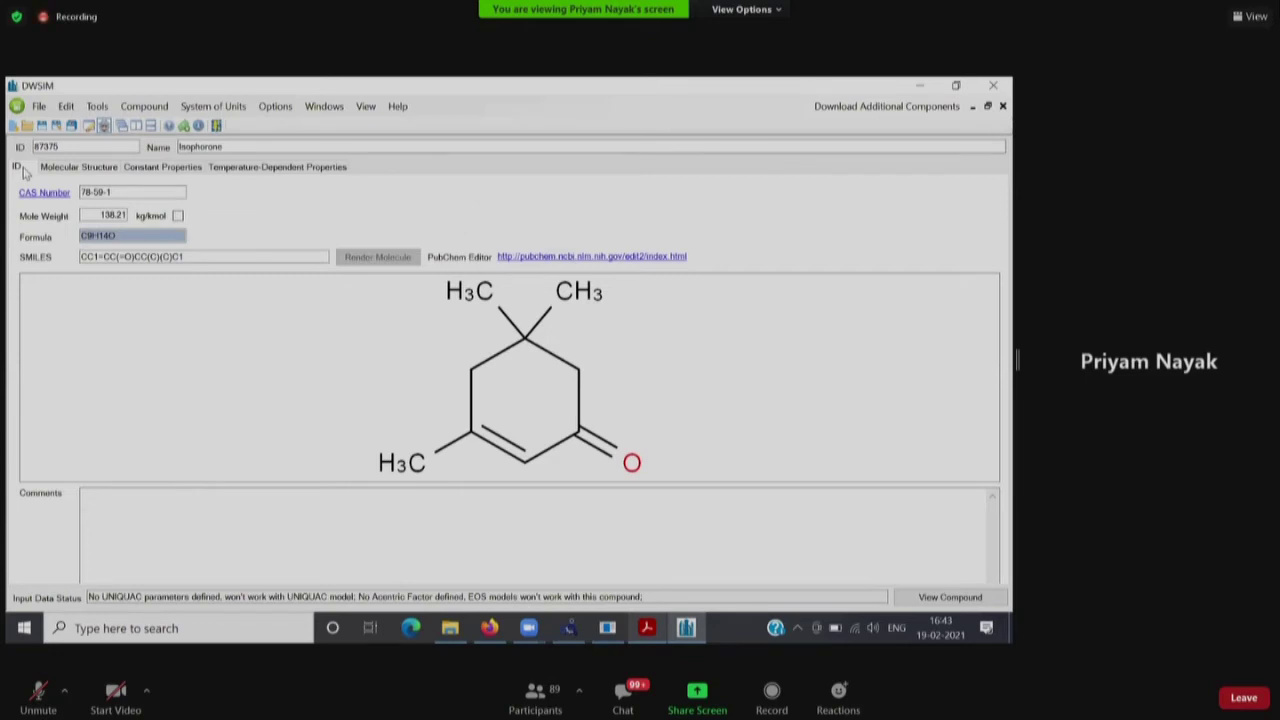
Compare the temperature-dependent property estimation methods with the compound's UNIFAC groups, and return to its identification data.
{"action": "left_click", "coordinate": [287, 167]}
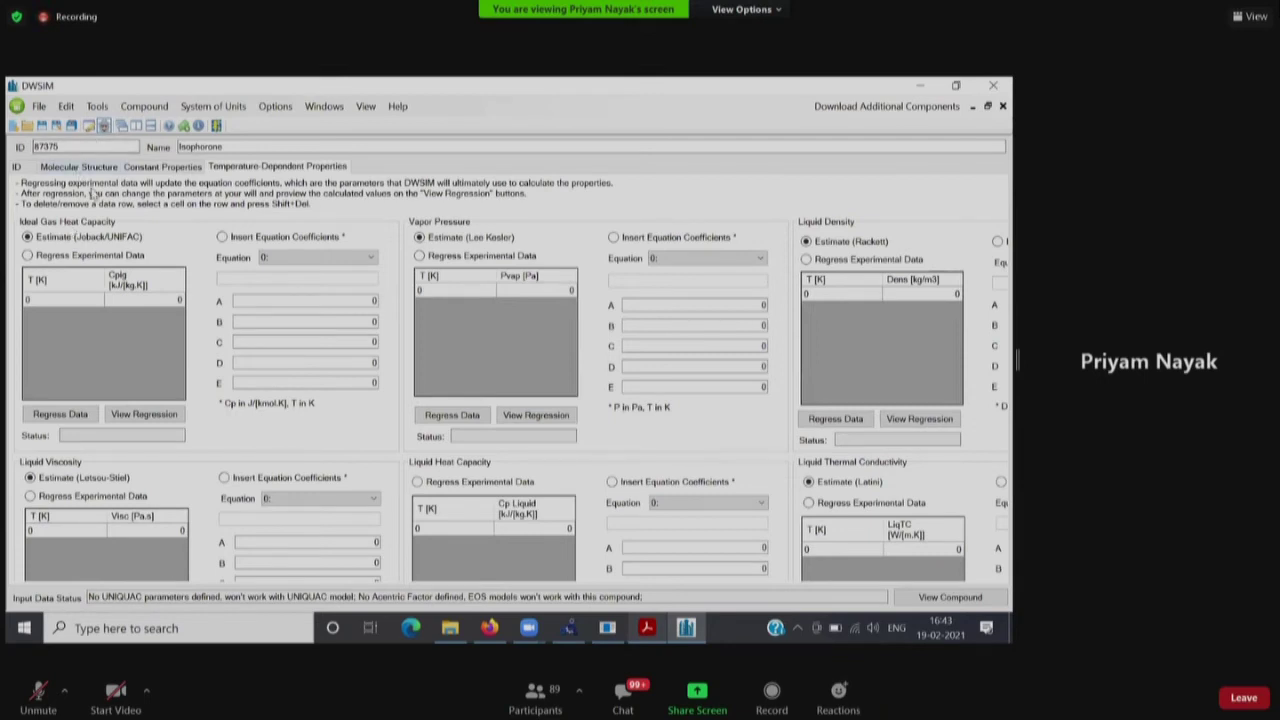
{"action": "left_click", "coordinate": [78, 166]}
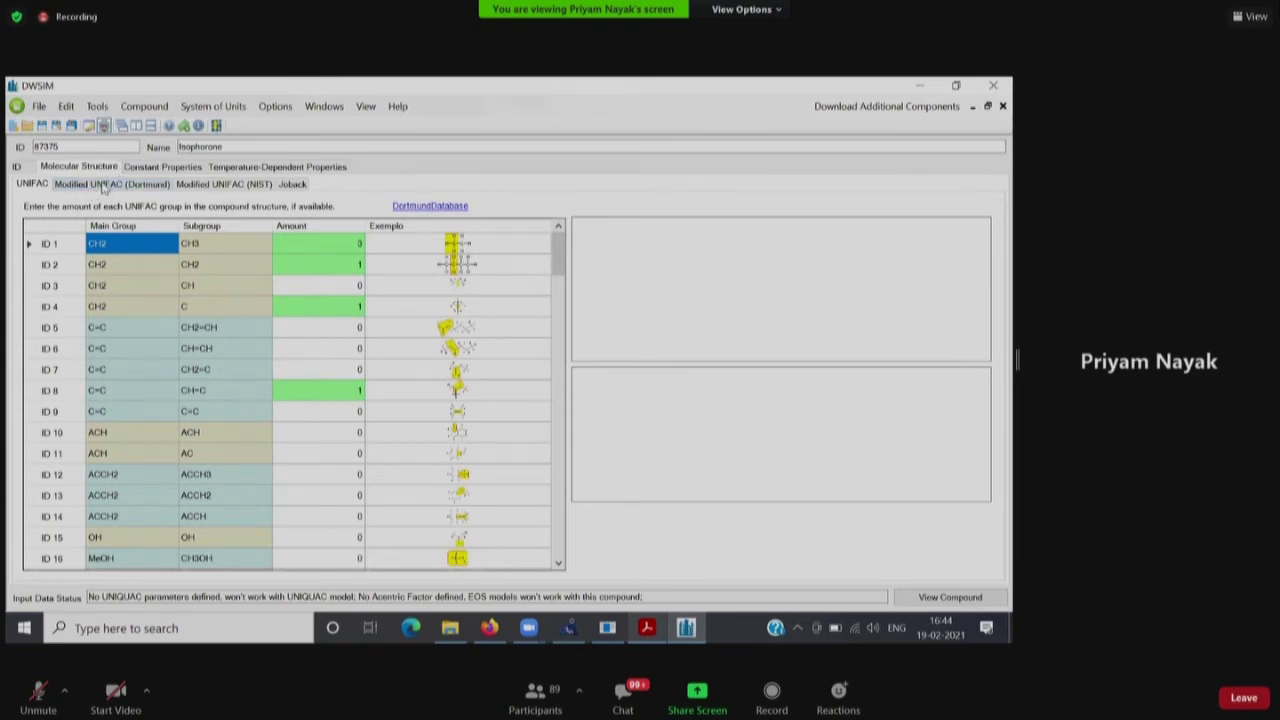
{"action": "left_click", "coordinate": [16, 168]}
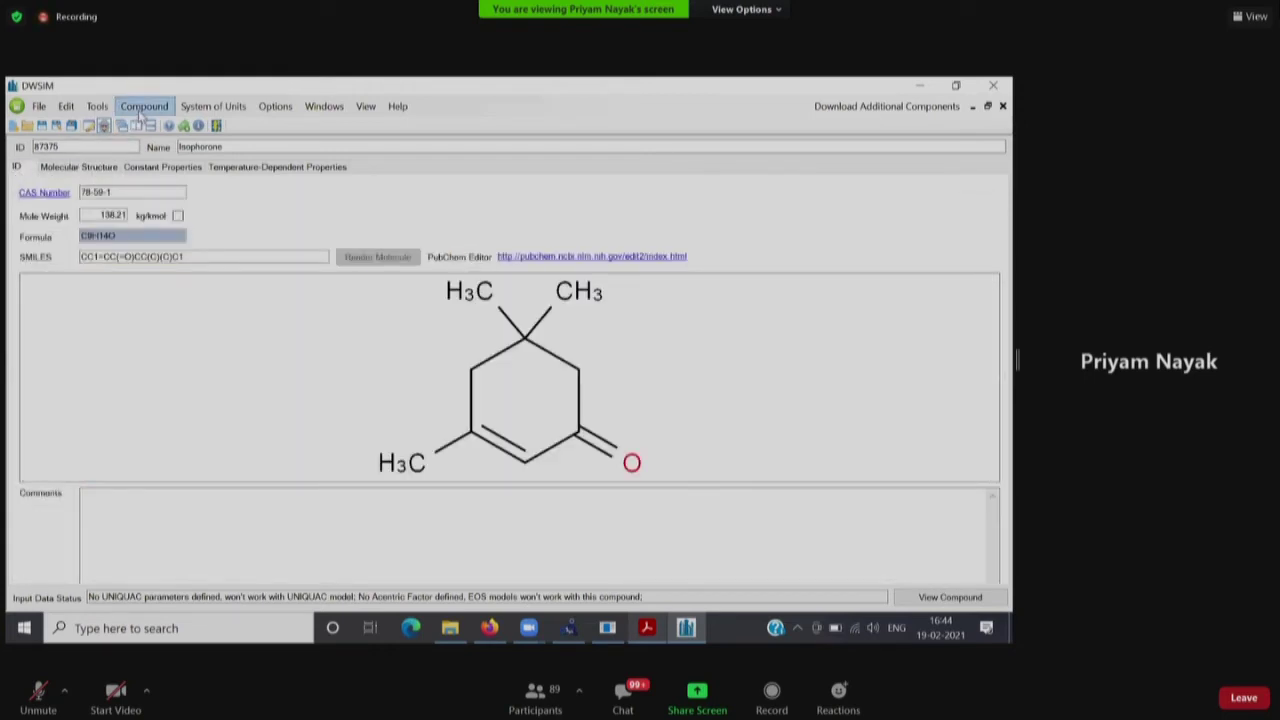
Export the compound's data to a JSON file named Isophorone on the Desktop.
{"action": "left_click", "coordinate": [141, 116]}
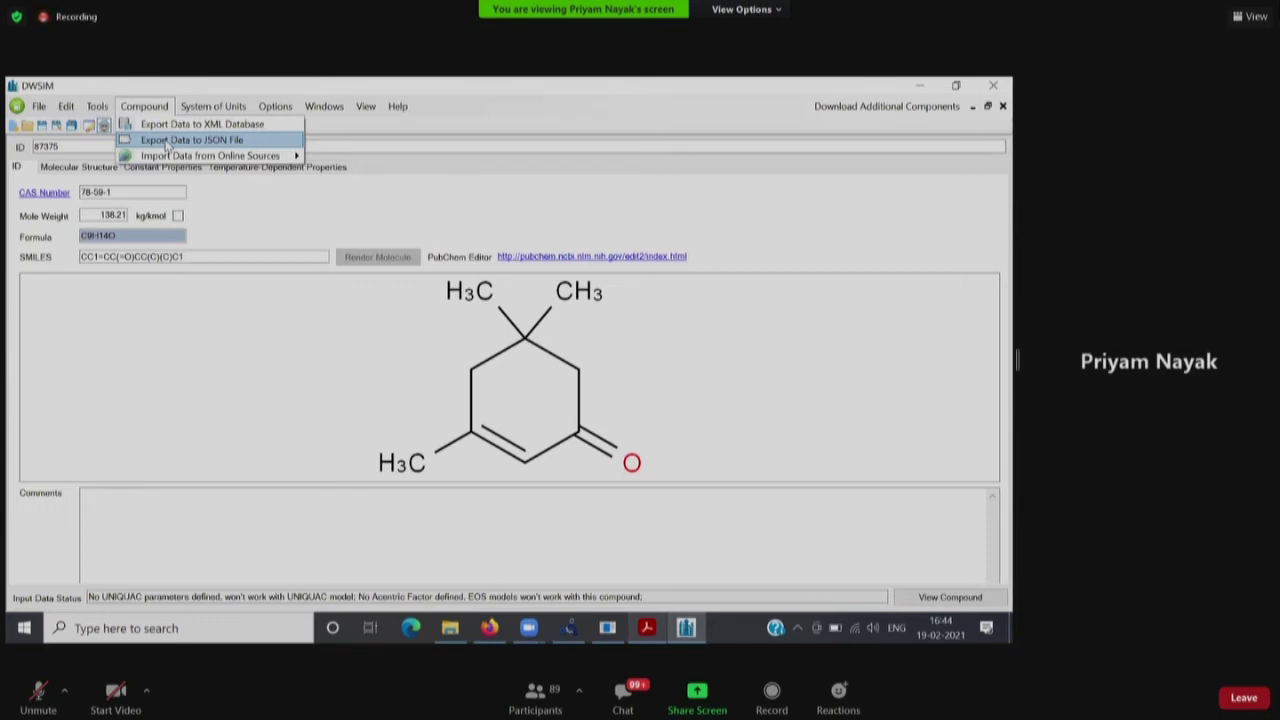
{"action": "left_click", "coordinate": [166, 146]}
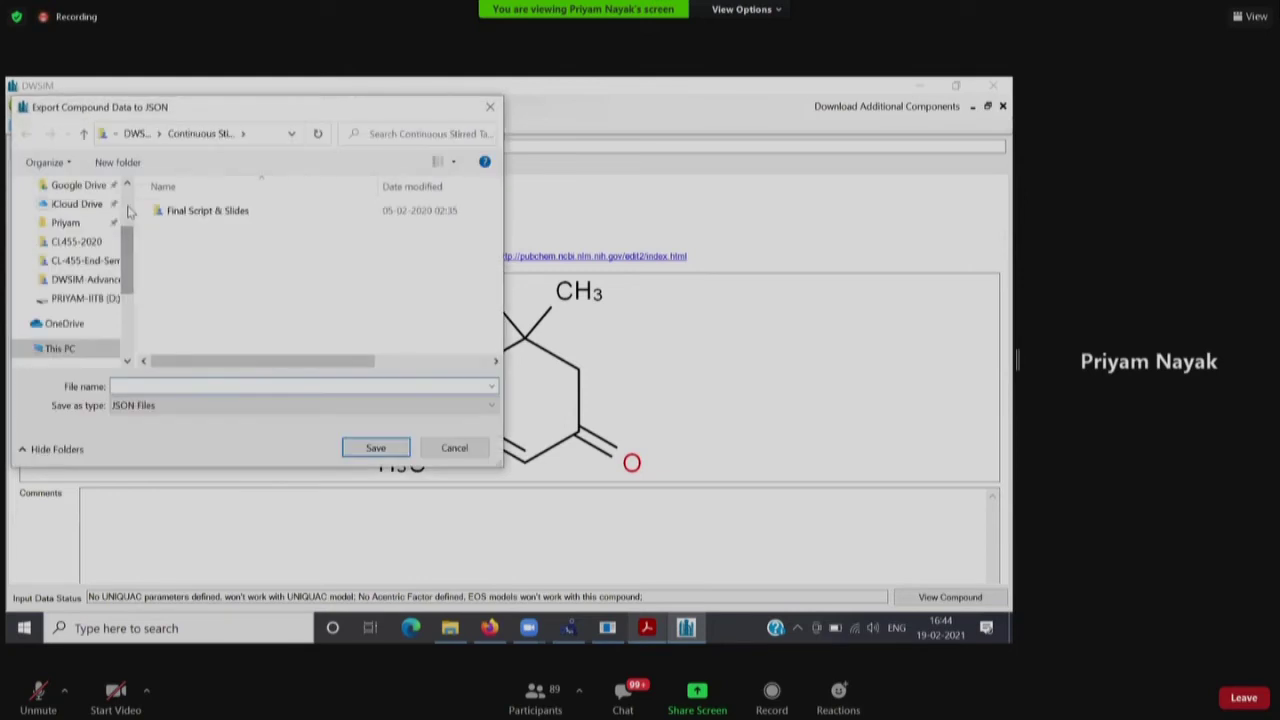
{"action": "scroll", "coordinate": [74, 214], "scroll_direction": "up", "scroll_amount": 3}
{"action": "left_click", "coordinate": [72, 217]}
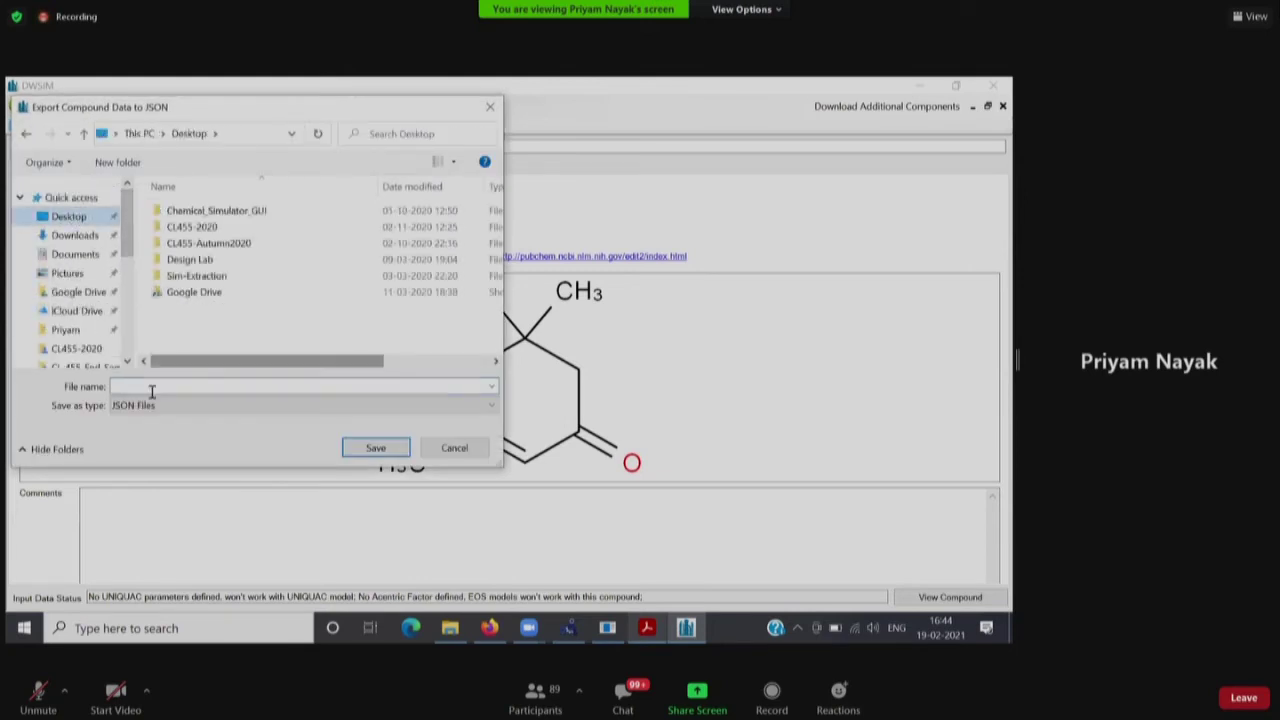
{"action": "left_click", "coordinate": [150, 388]}
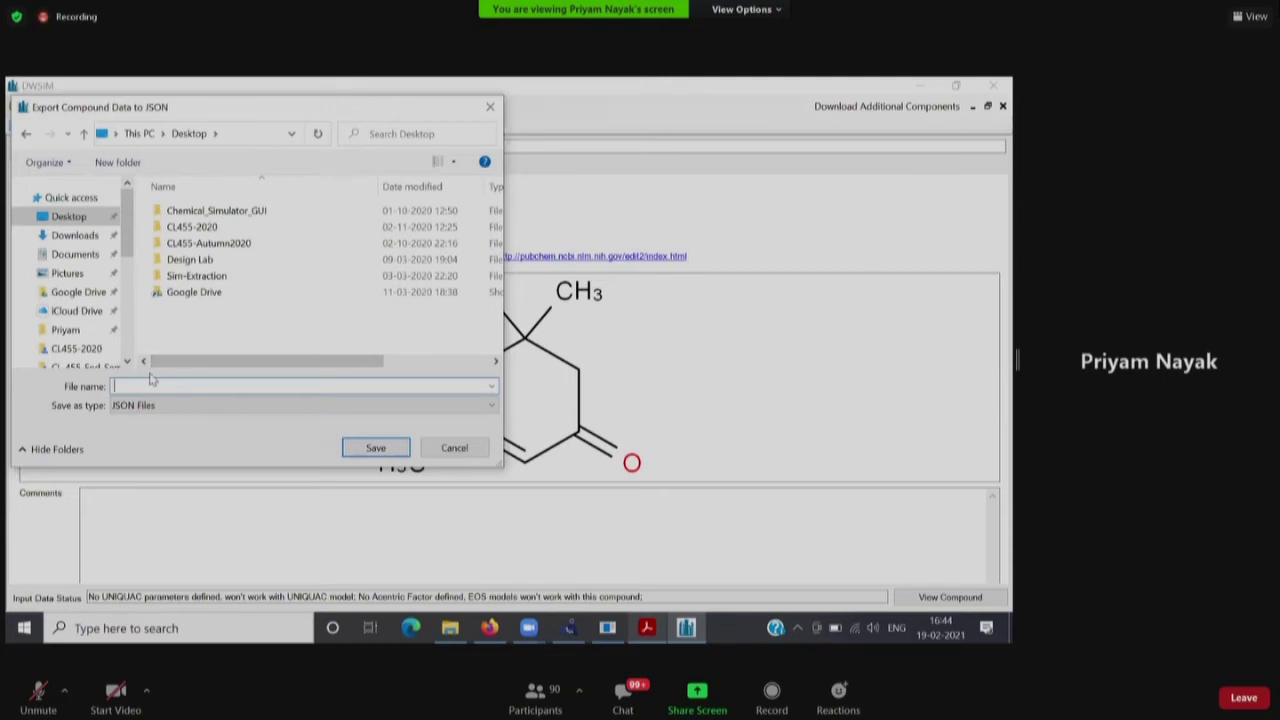
{"action": "type", "text": "Isophorone"}
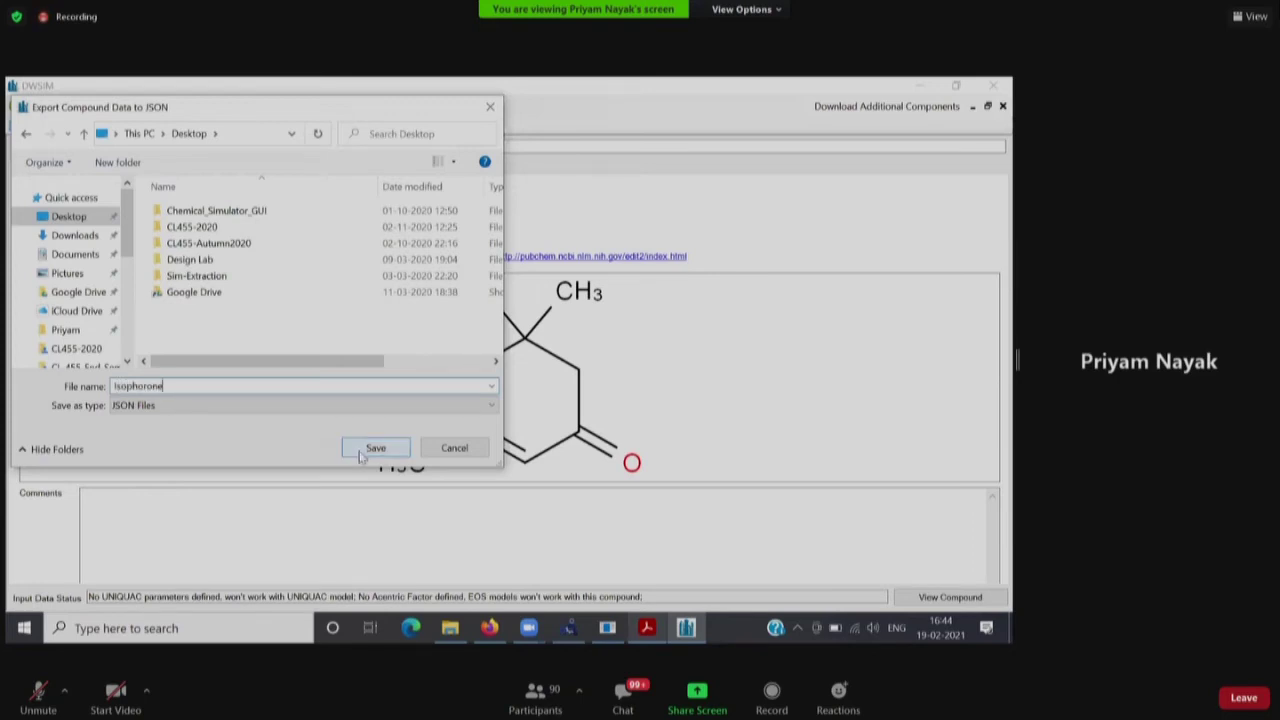
{"action": "left_click", "coordinate": [361, 455]}
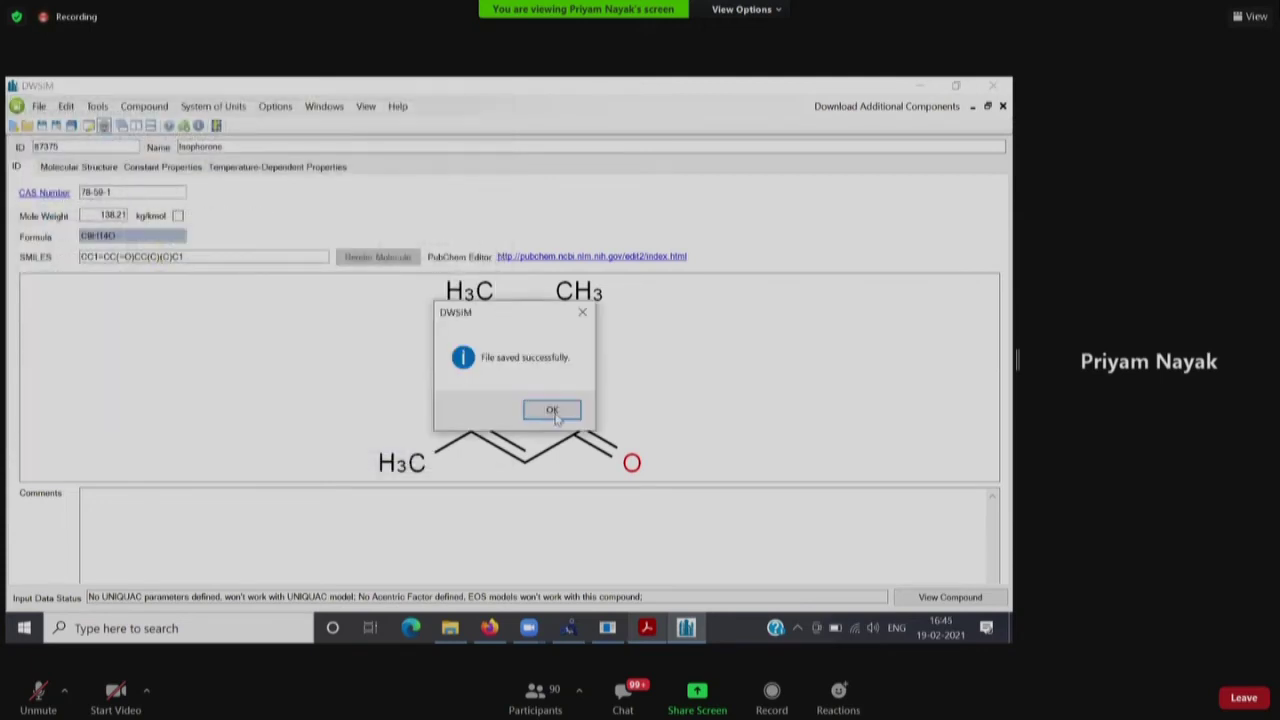
{"action": "left_click", "coordinate": [552, 411]}
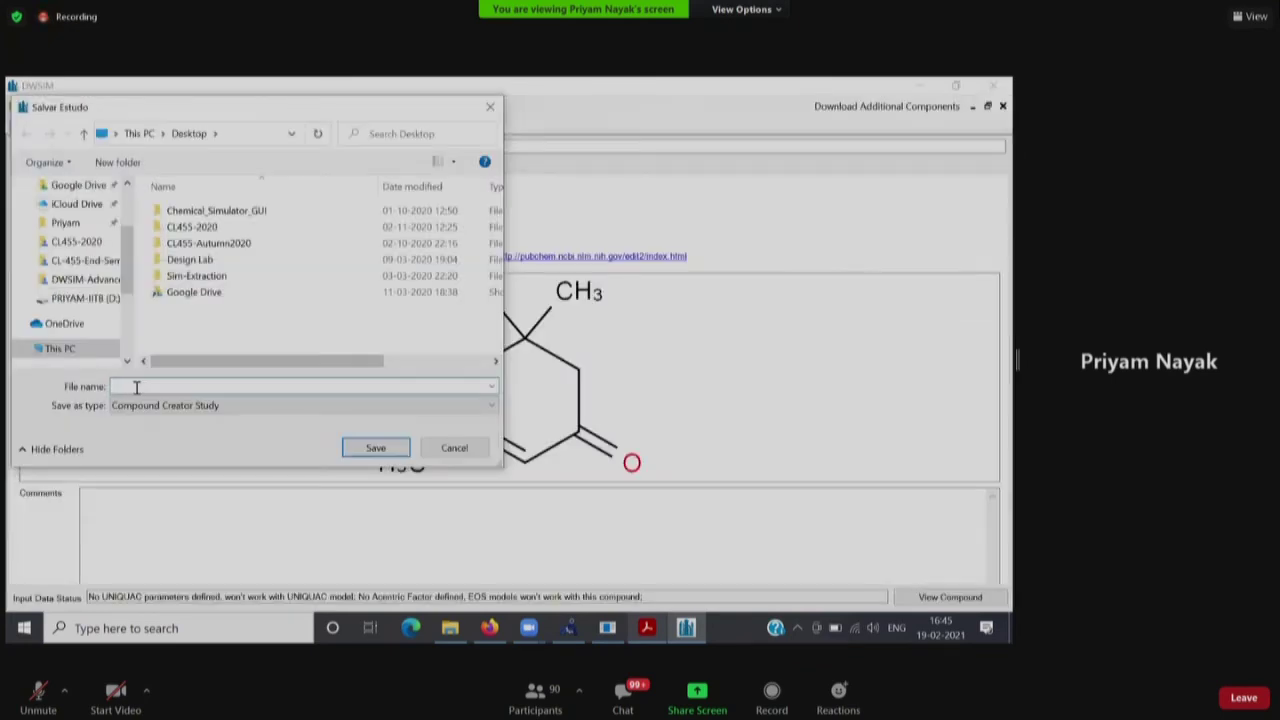
Save the compound creator study on the Desktop as Isophorone, and minimize the study's window.
{"action": "type", "text": "Isophorone"}
{"action": "left_click", "coordinate": [130, 412]}
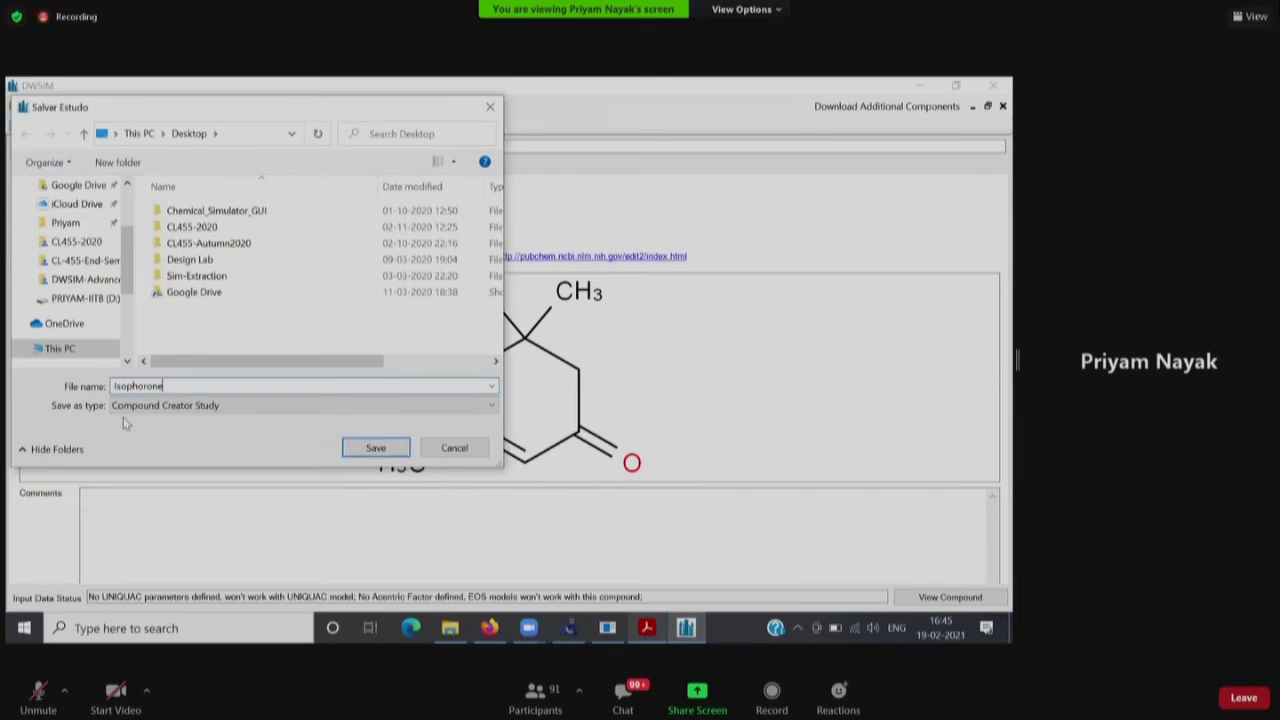
{"action": "left_click", "coordinate": [366, 449]}
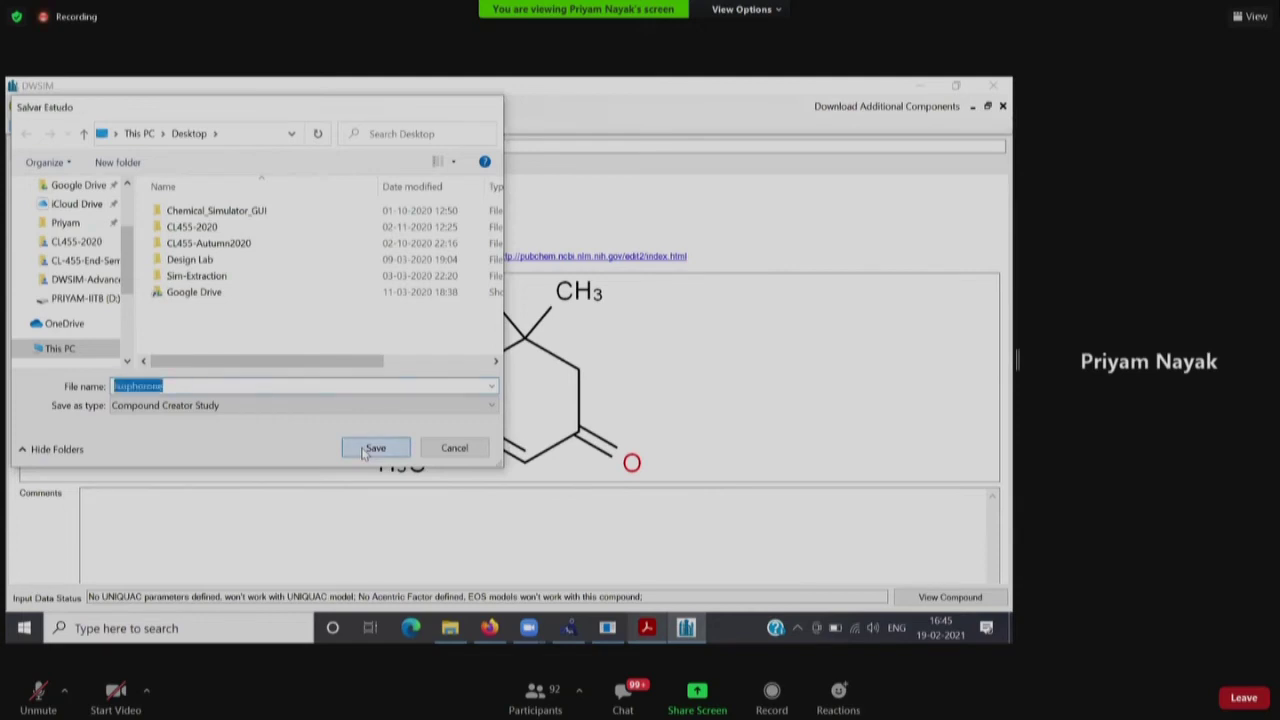
{"action": "left_click", "coordinate": [974, 110]}
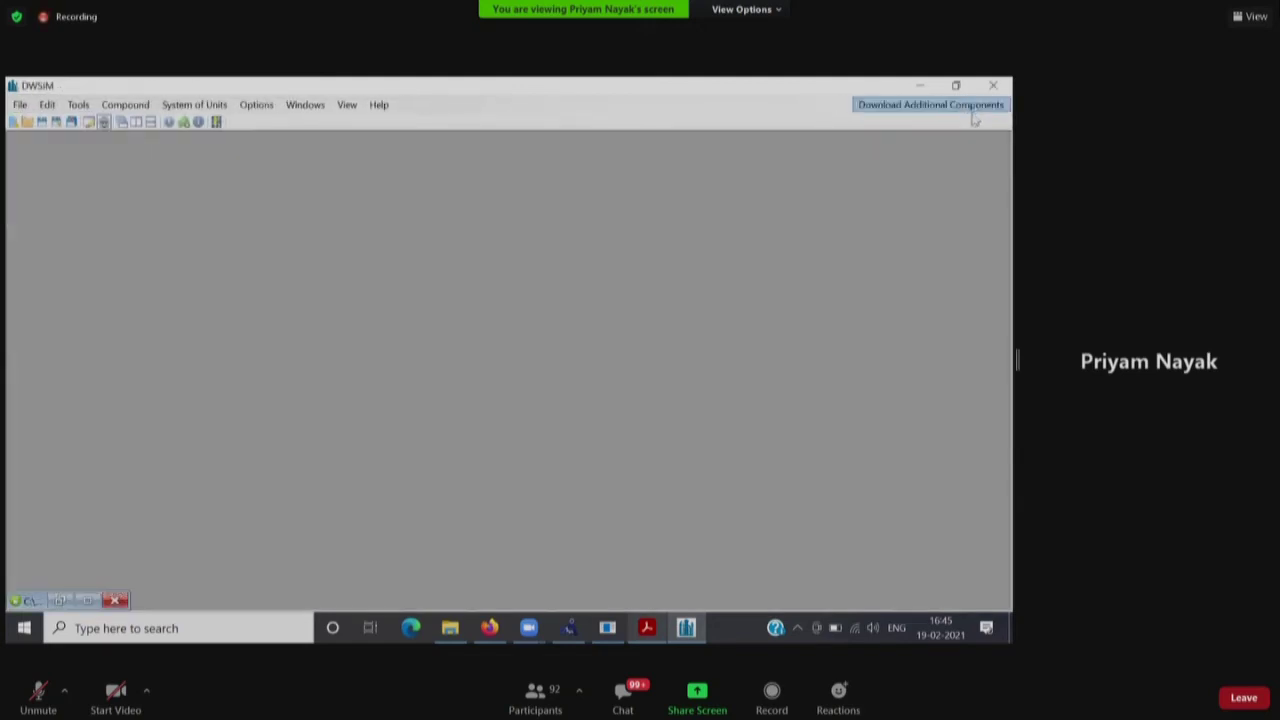
Create a new process simulation model and advance its configuration wizard to the compound selection.
{"action": "left_click", "coordinate": [20, 104]}
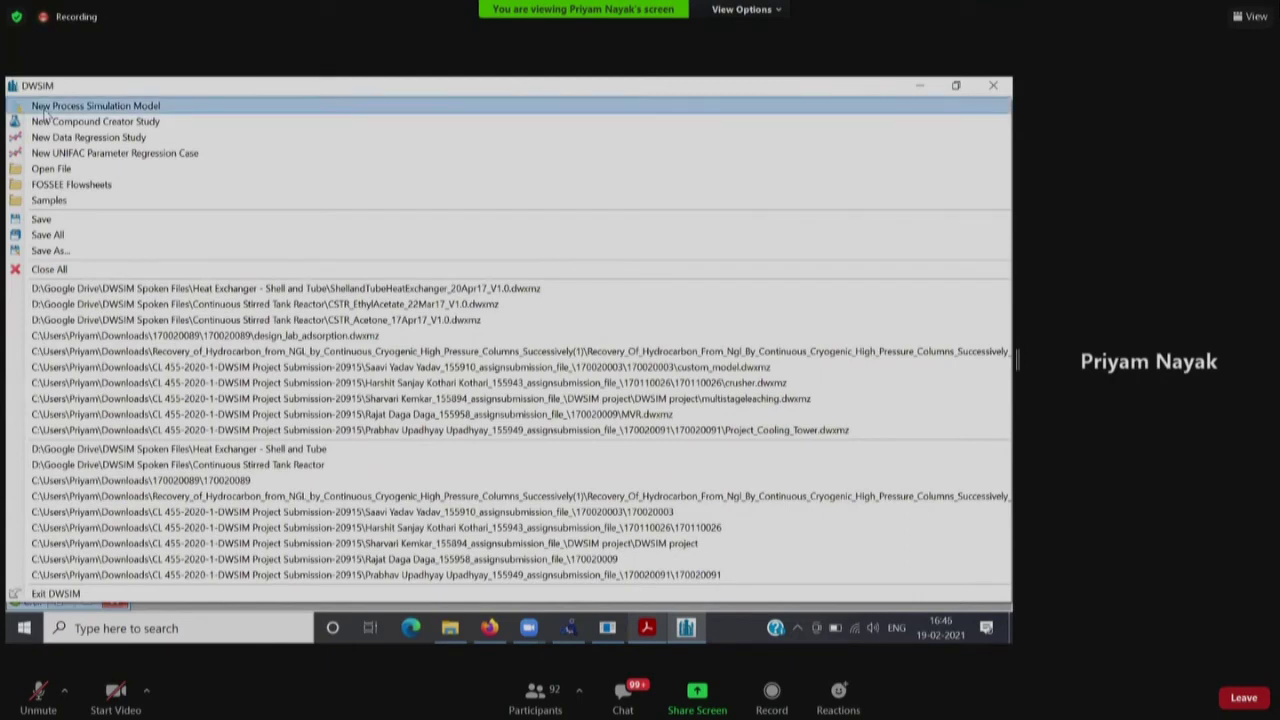
{"action": "left_click", "coordinate": [45, 108]}
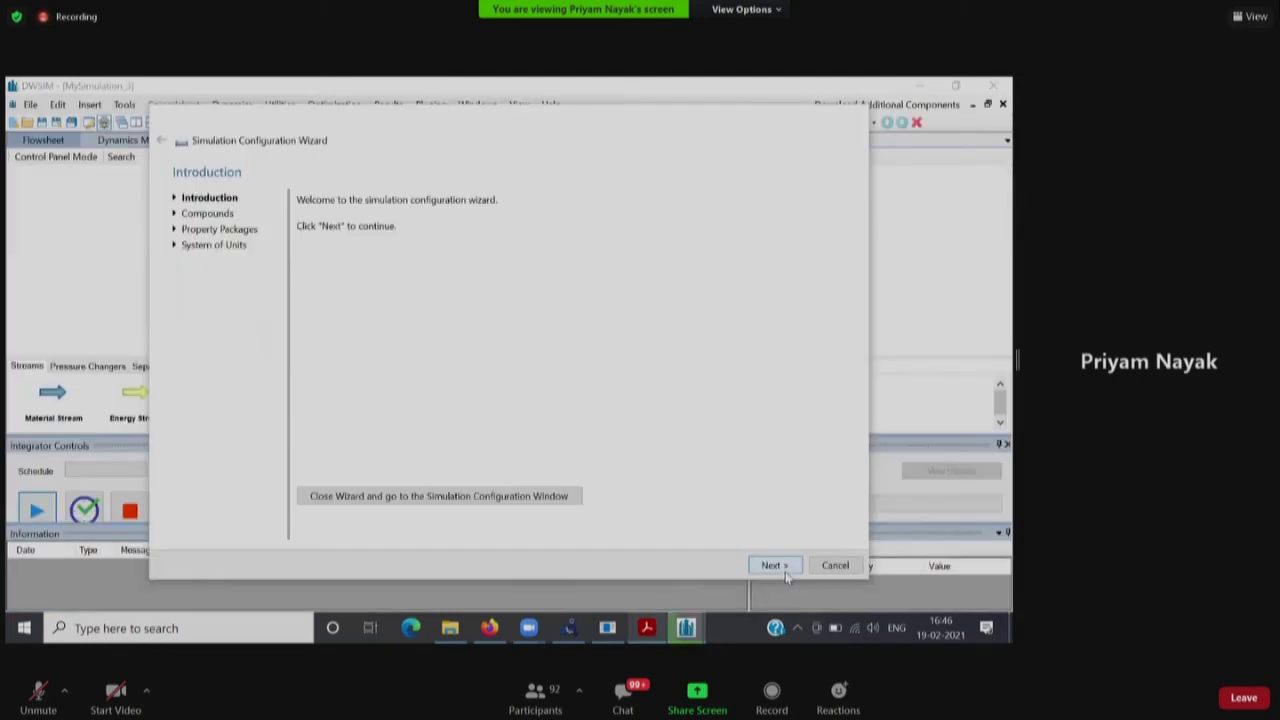
{"action": "left_click", "coordinate": [785, 570]}
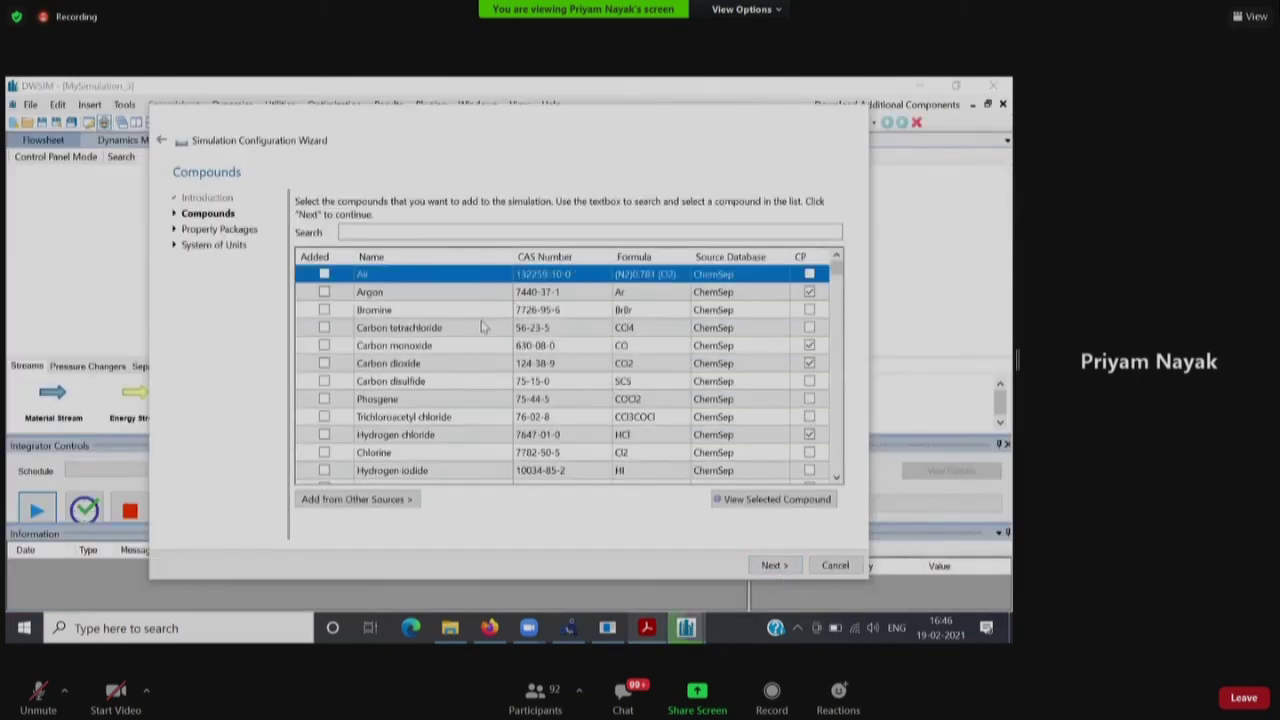
Search the simulation's compound list for "isopho", and clear the search again.
{"action": "left_click", "coordinate": [416, 231]}
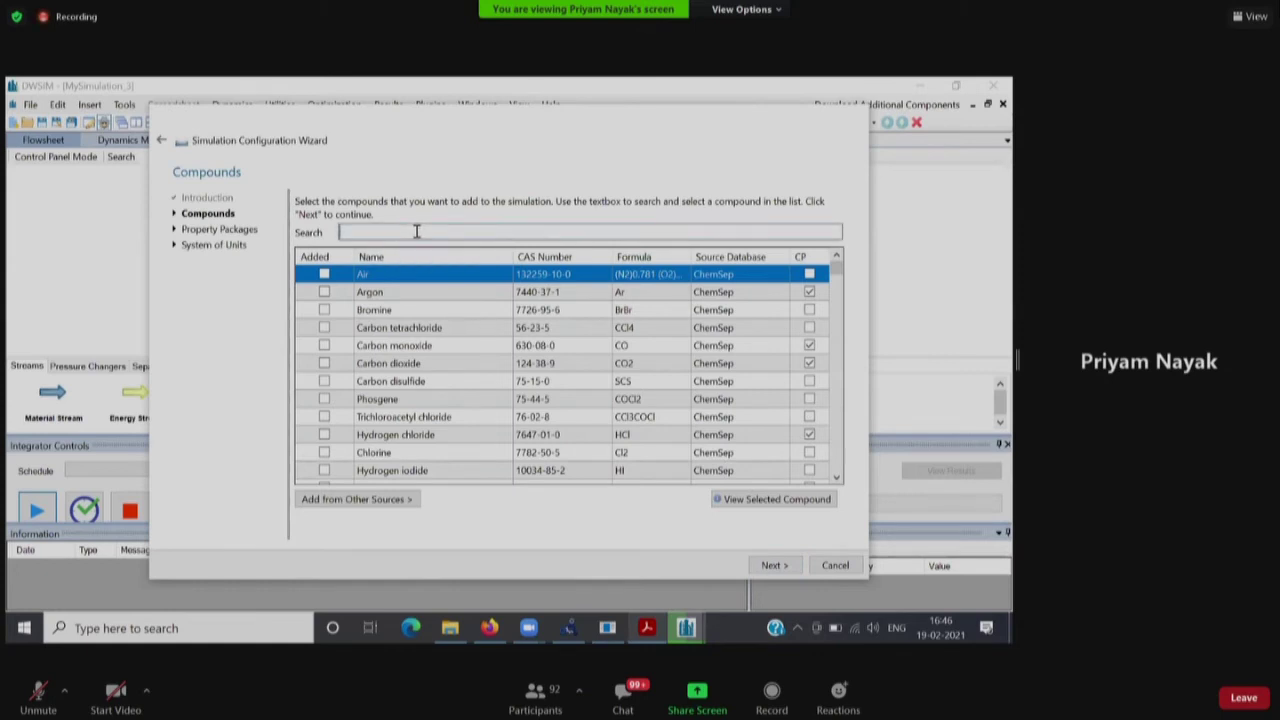
{"action": "type", "text": "isopho"}
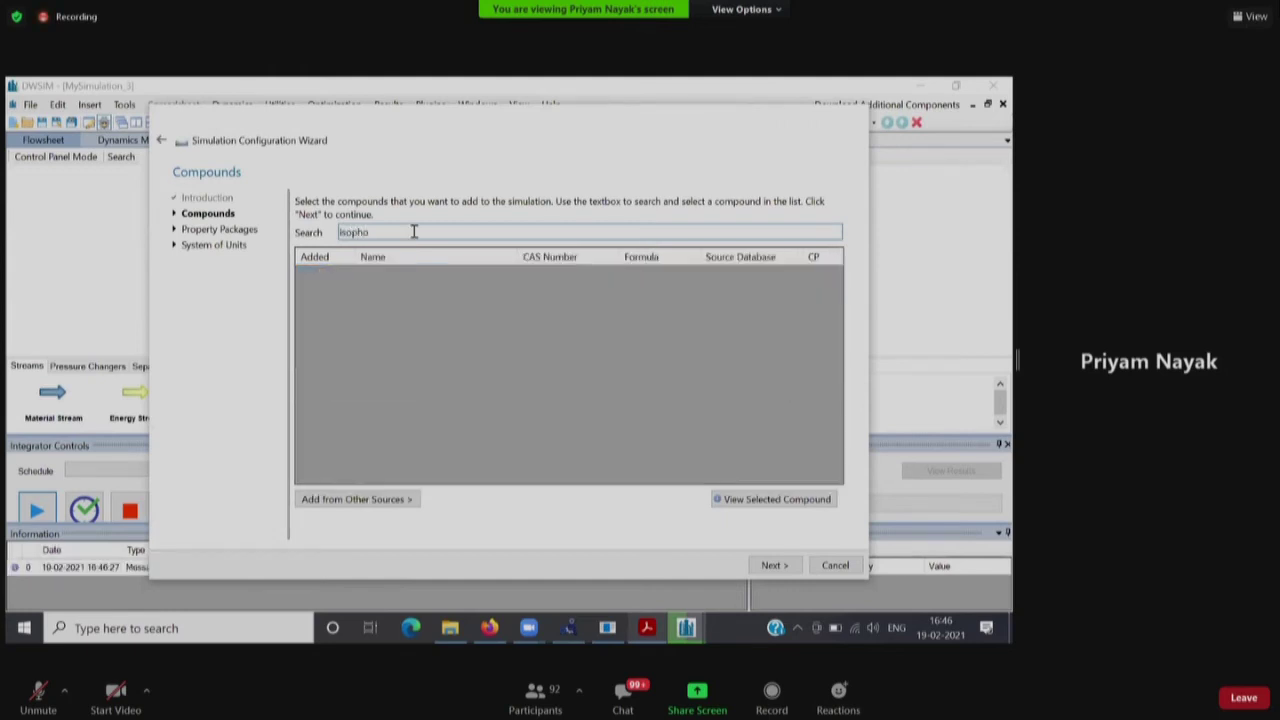
{"action": "key", "text": "BackSpace"}
{"action": "key", "text": "BackSpace"}
{"action": "key", "text": "BackSpace"}
{"action": "key", "text": "BackSpace"}
{"action": "key", "text": "BackSpace"}
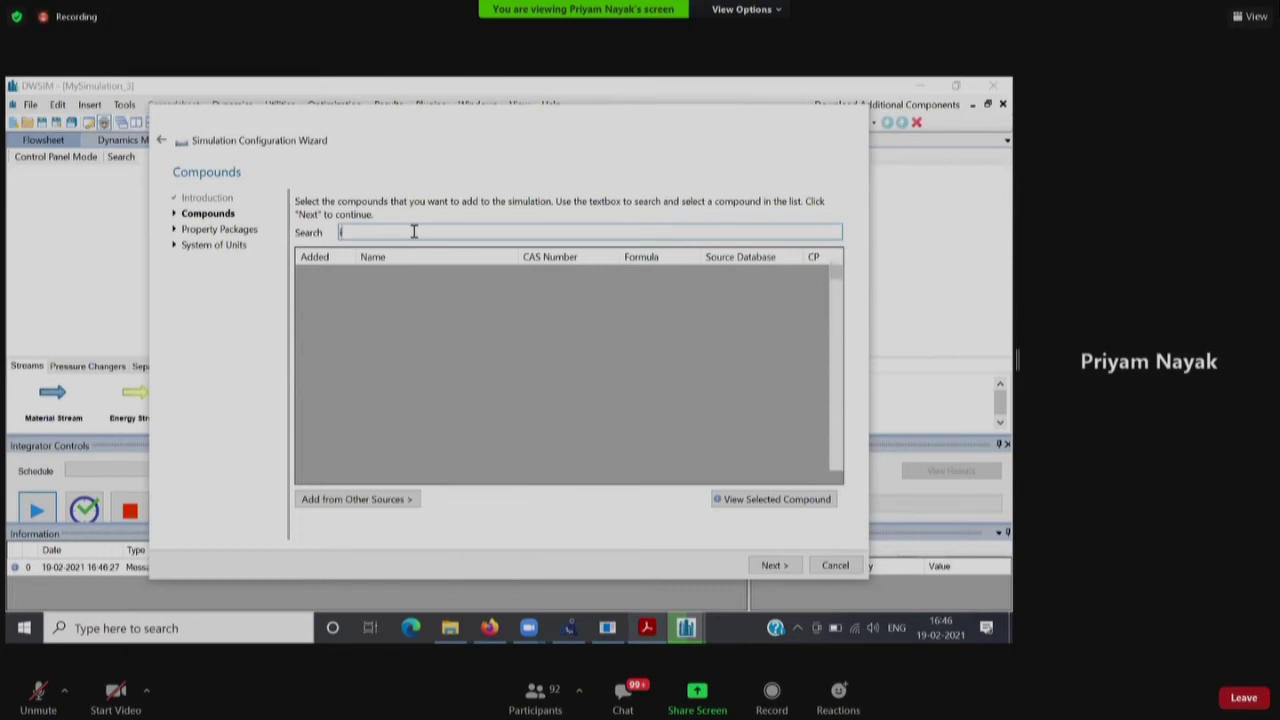
{"action": "key", "text": "BackSpace"}
Add isophorone to the simulation by importing the Isophorone JSON file from the Desktop.
{"action": "left_click", "coordinate": [403, 505]}
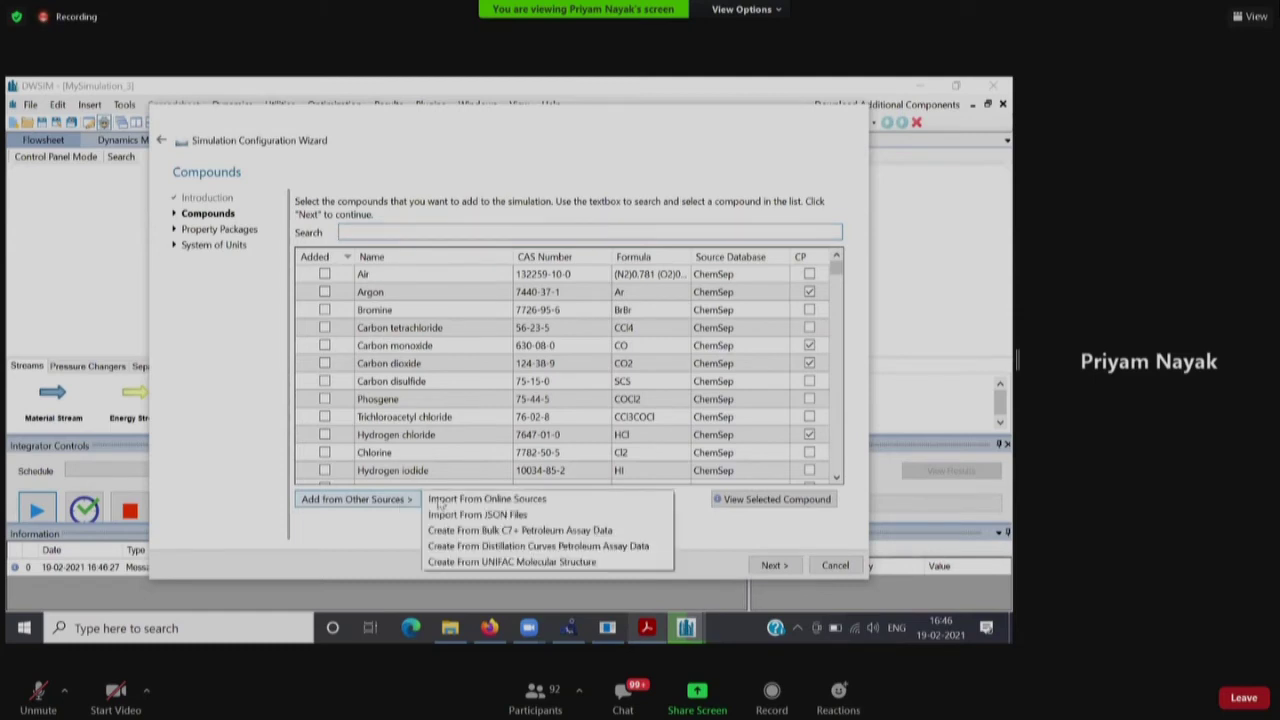
{"action": "left_click", "coordinate": [488, 516]}
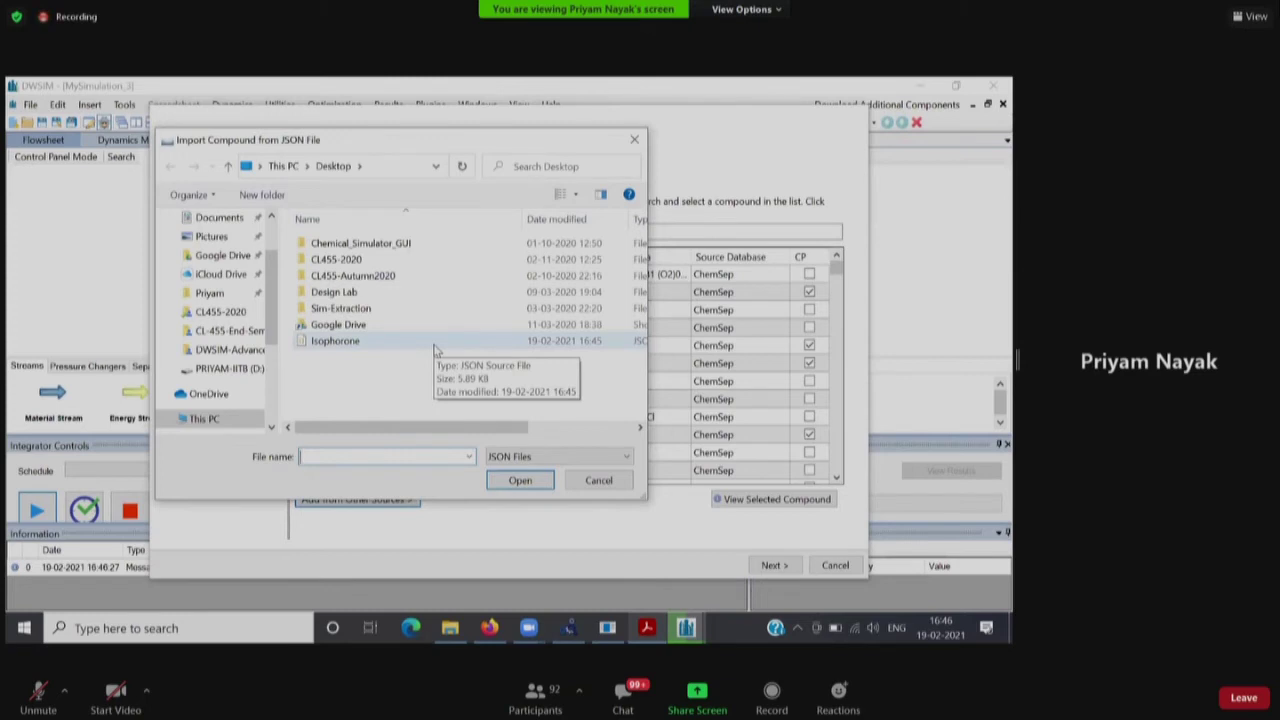
{"action": "left_click", "coordinate": [434, 343]}
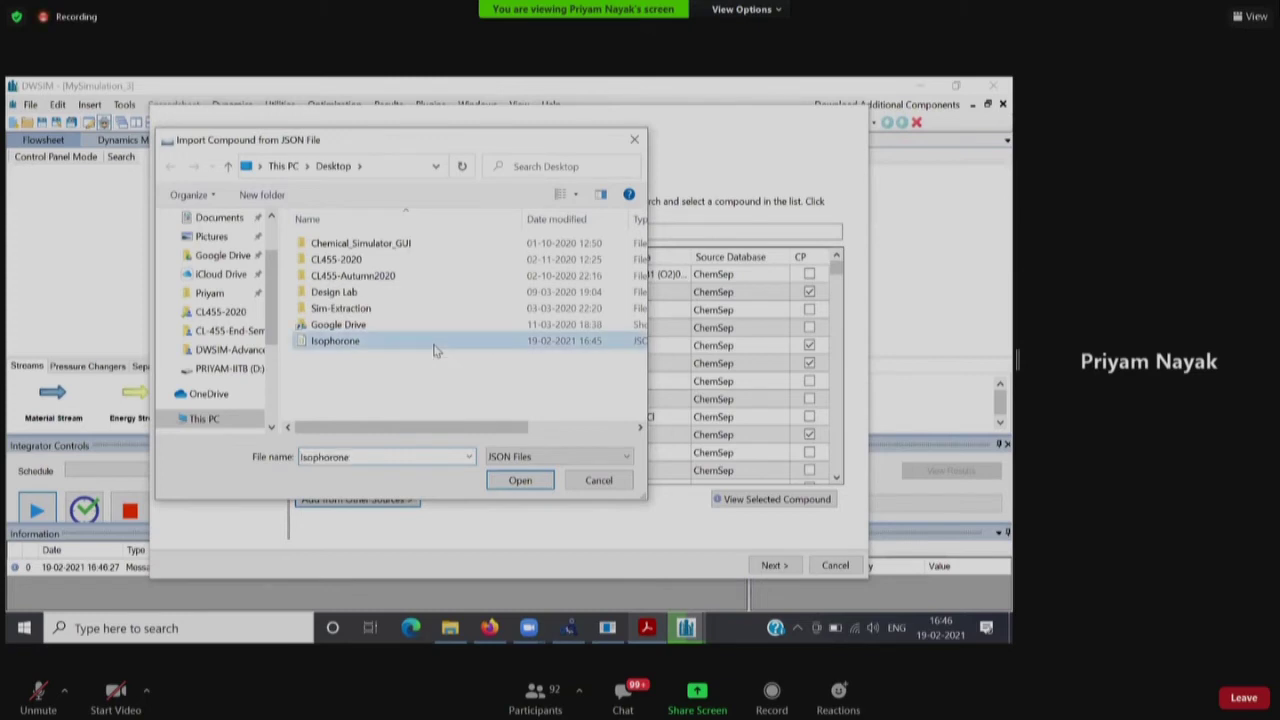
{"action": "left_click", "coordinate": [539, 486]}
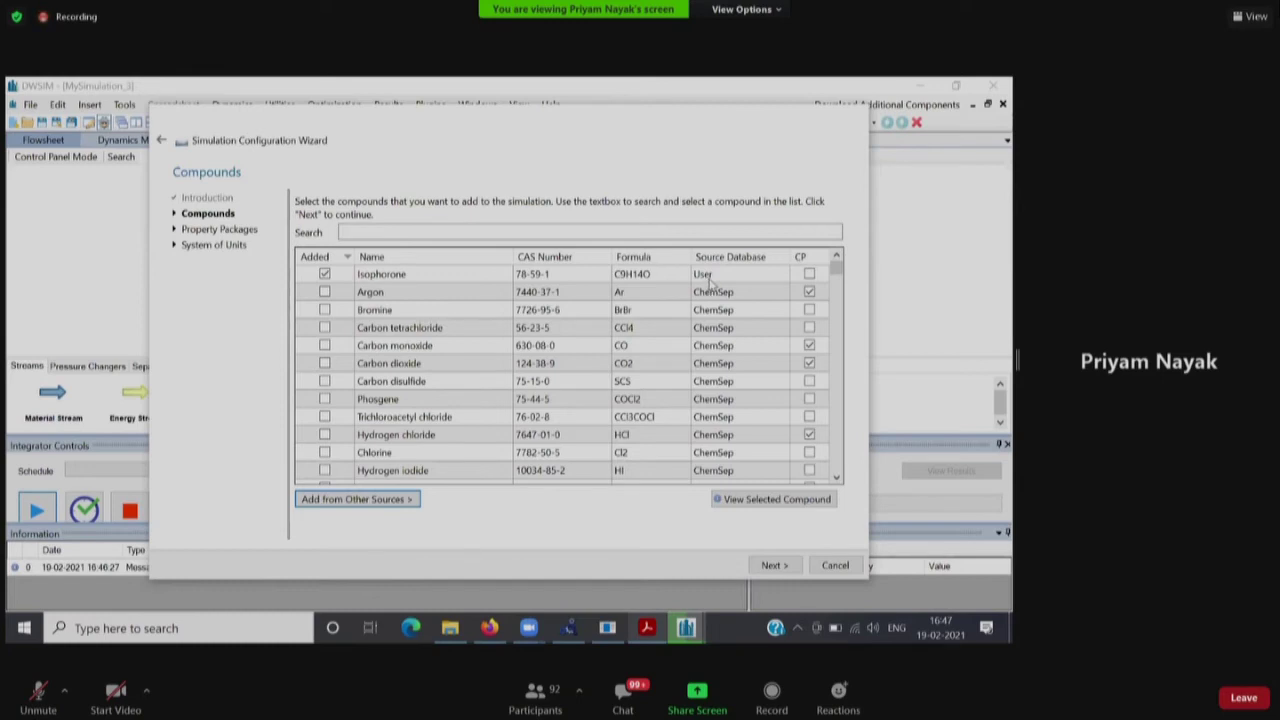
{"action": "left_click", "coordinate": [608, 232]}
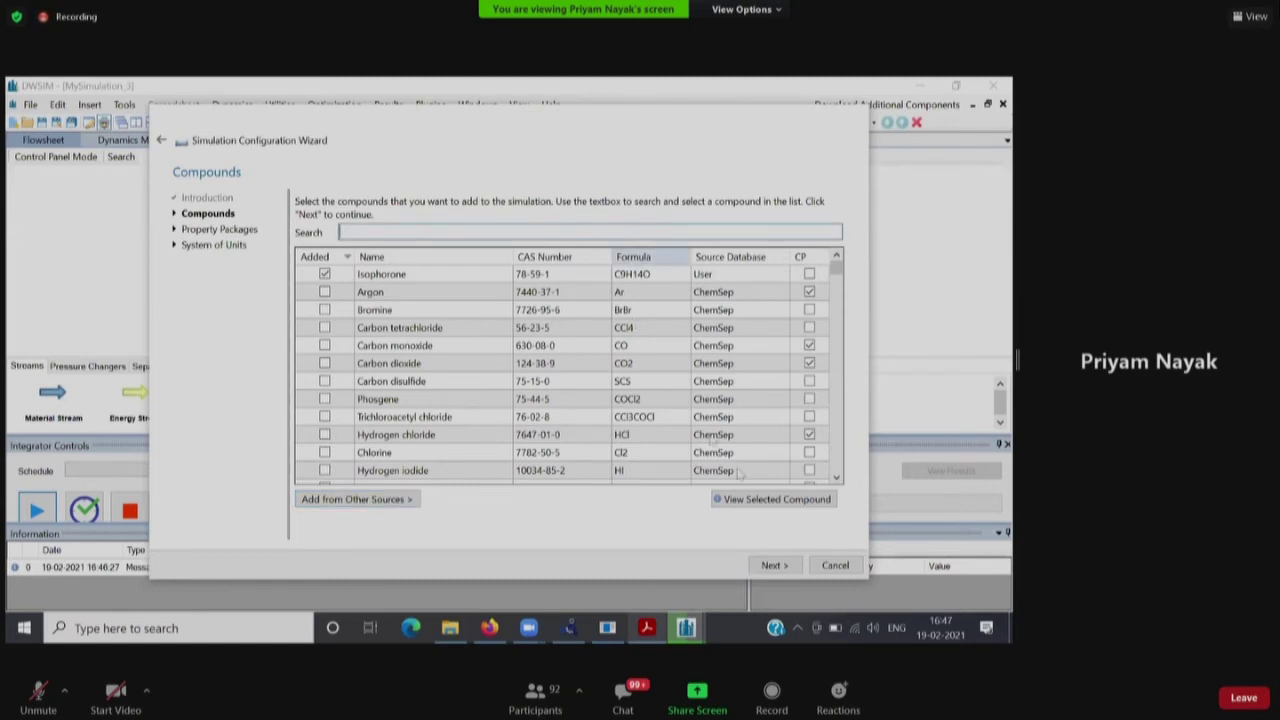
Proceed to the property packages and add NRTL to the simulation.
{"action": "left_click", "coordinate": [797, 567]}
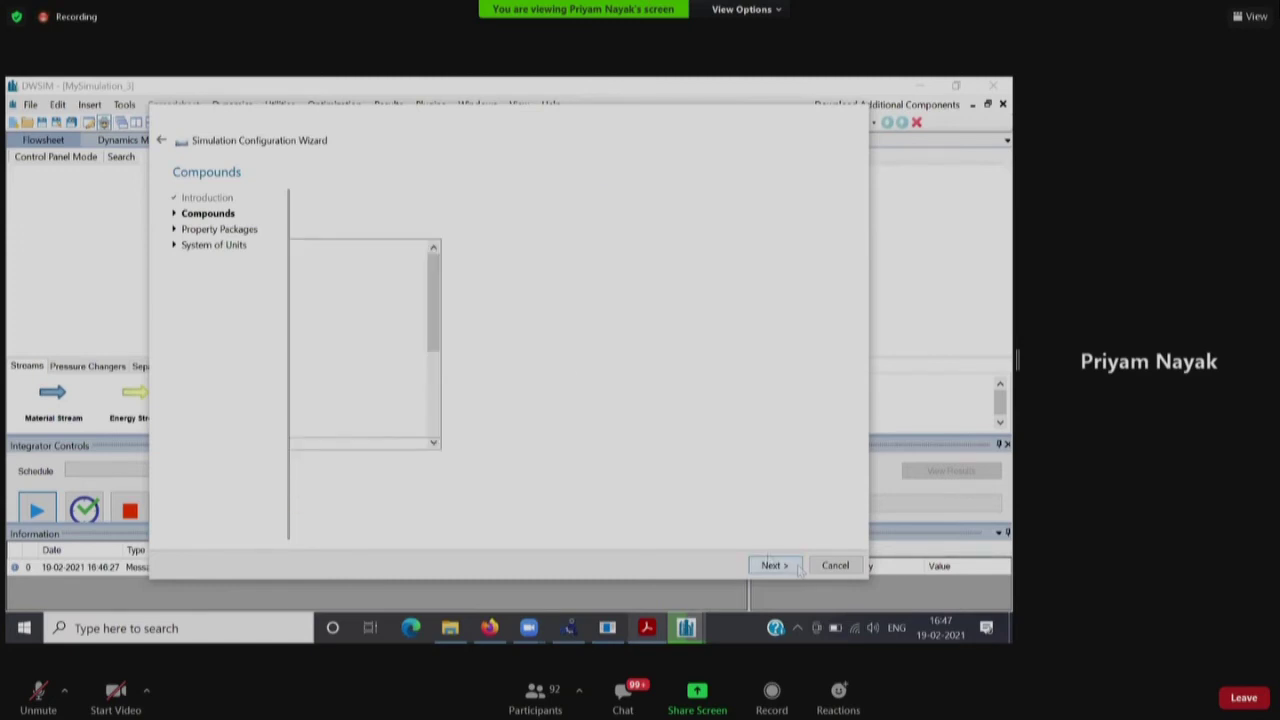
{"action": "scroll", "coordinate": [553, 362], "scroll_direction": "down", "scroll_amount": 5}
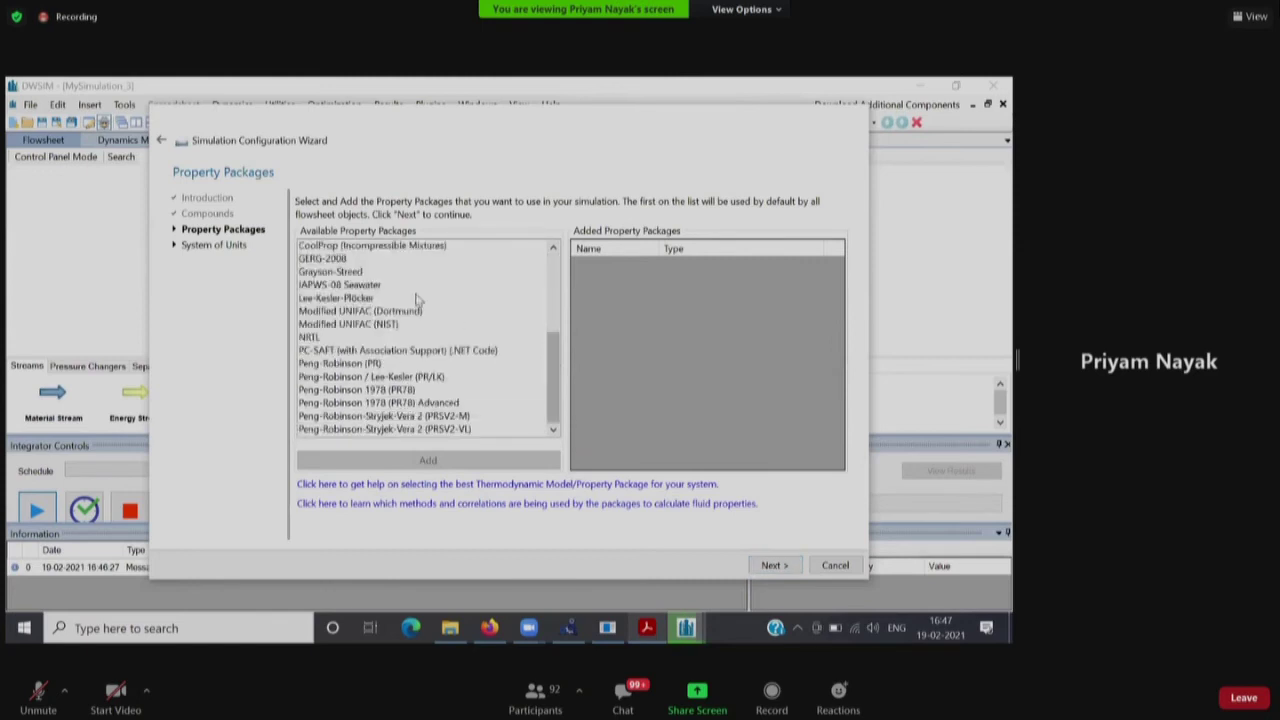
{"action": "scroll", "coordinate": [424, 352], "scroll_direction": "up", "scroll_amount": 3}
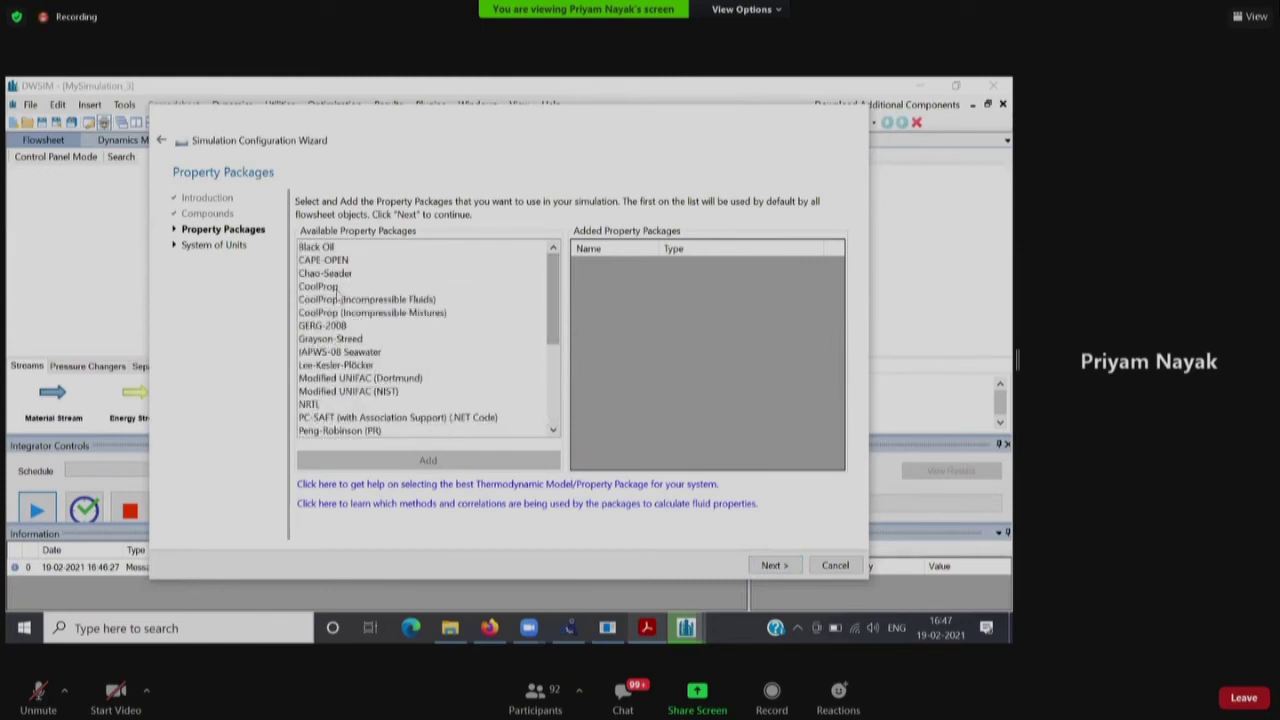
{"action": "left_click", "coordinate": [313, 405]}
{"action": "double_click", "coordinate": [313, 405]}
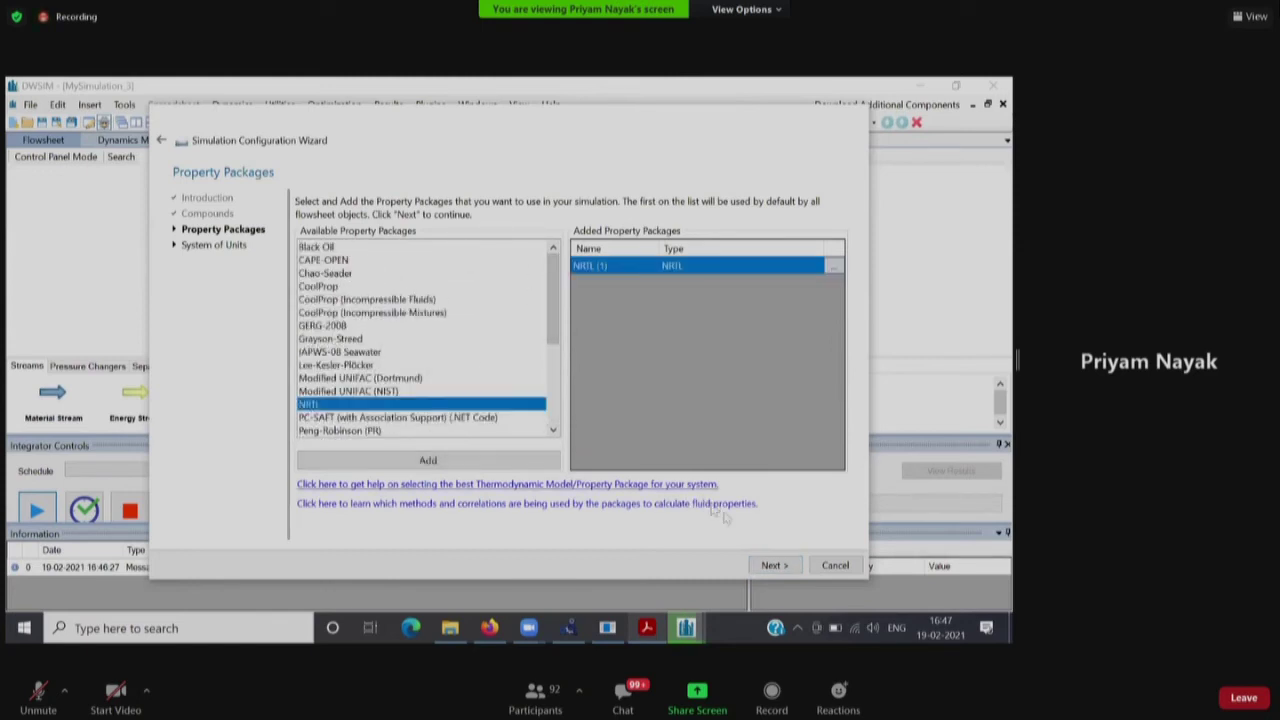
Finish the simulation configuration with the SI system of units, and place a material stream on the flowsheet.
{"action": "left_click", "coordinate": [774, 570]}
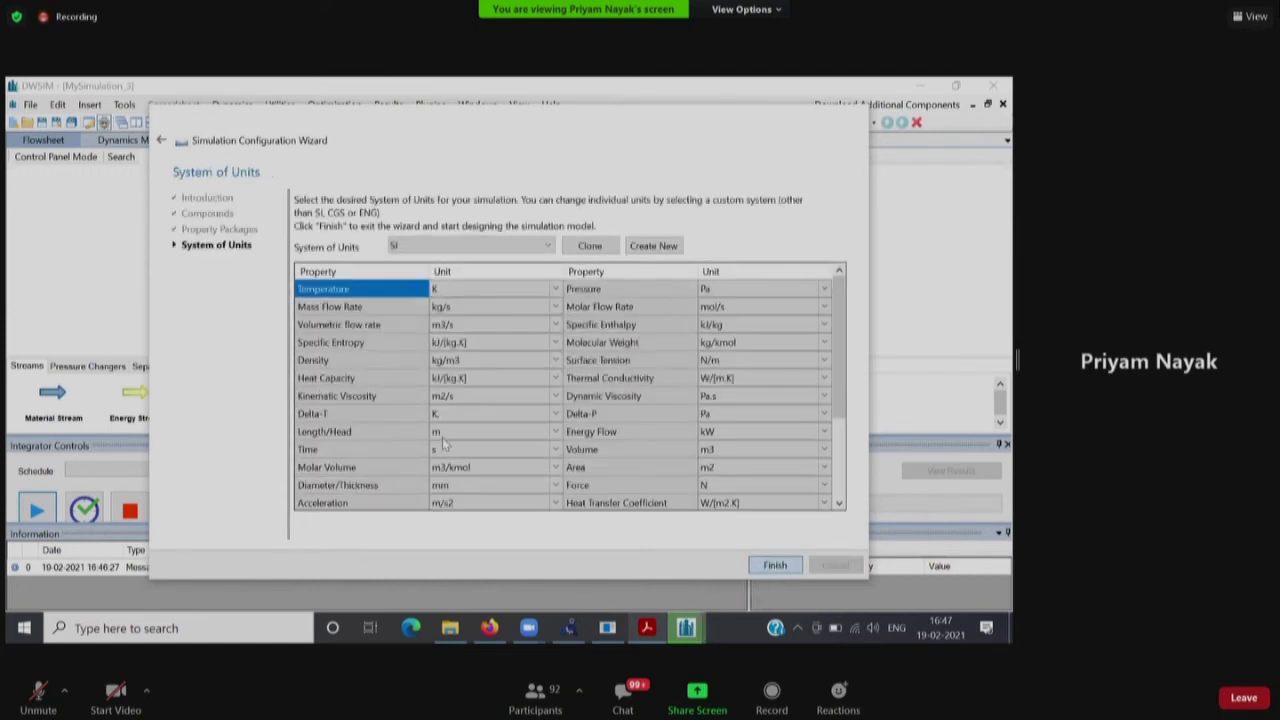
{"action": "left_click", "coordinate": [775, 565]}
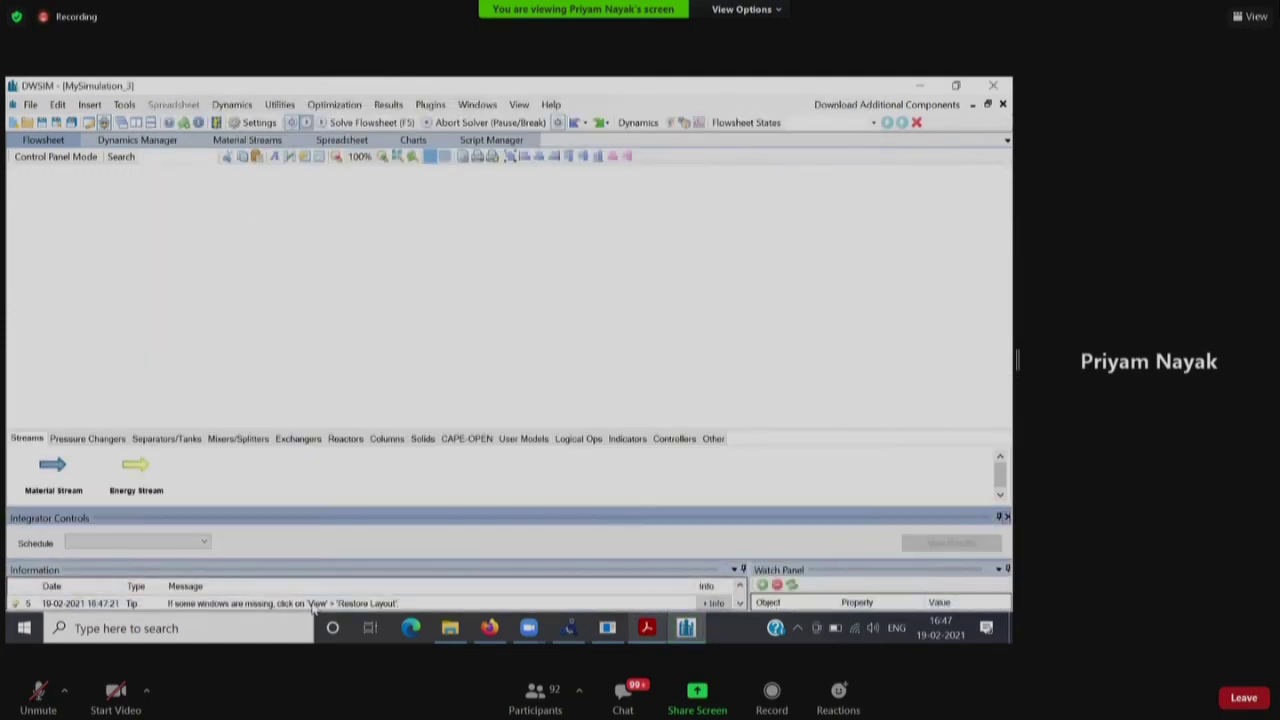
{"action": "left_click_drag", "start_coordinate": [54, 468], "coordinate": [137, 257]}
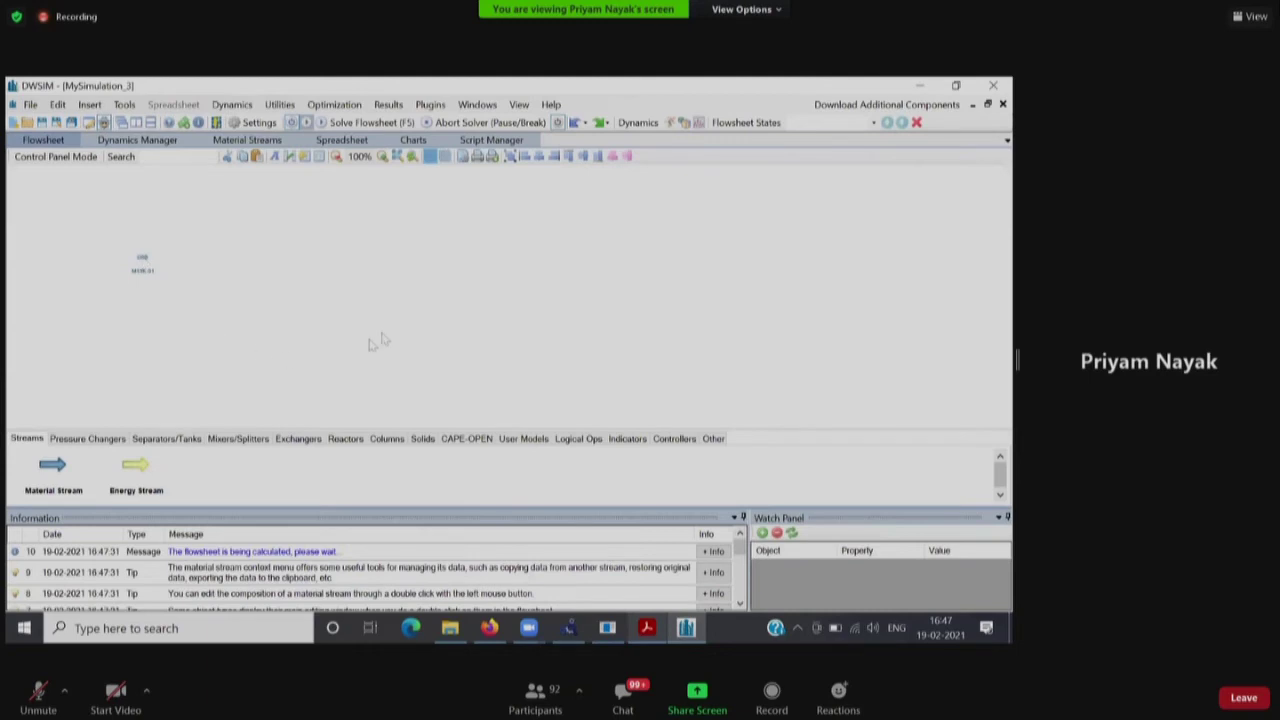
{"action": "mouse_move", "coordinate": [158, 345]}
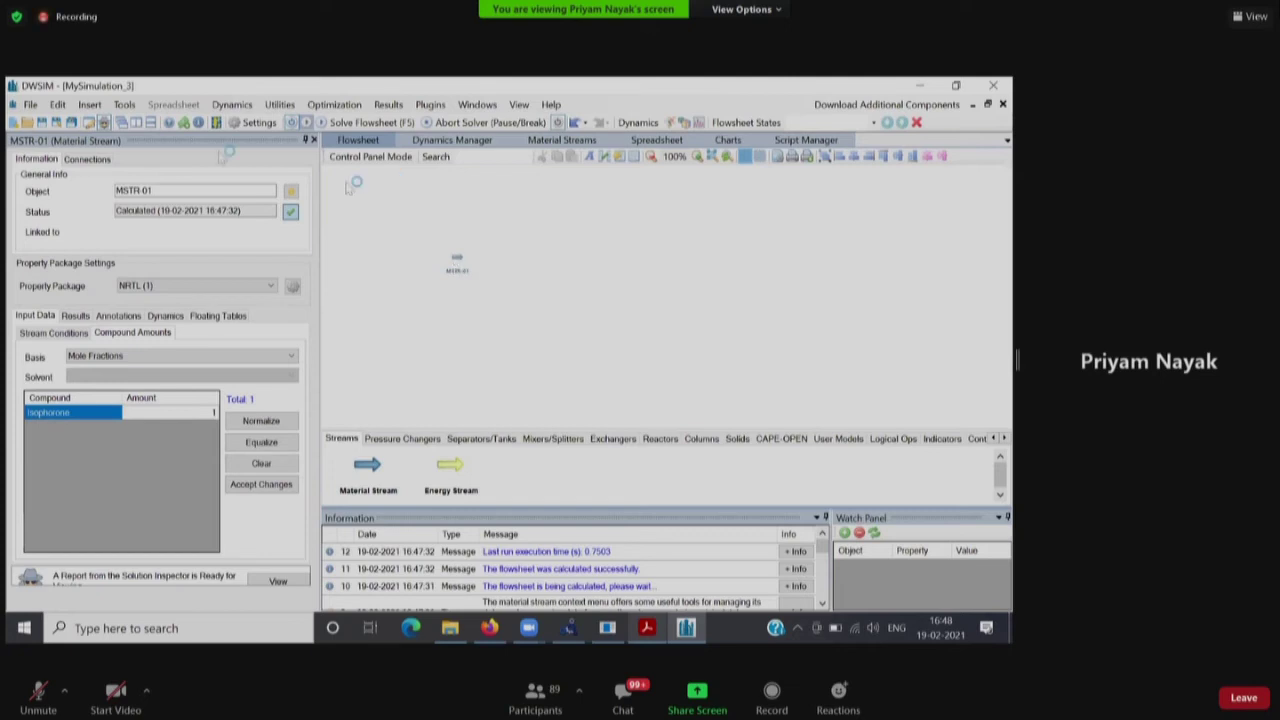
Open isophorone in the Pure Compound Property Viewer/Editor and enable constant property editing.
{"action": "left_click", "coordinate": [119, 112]}
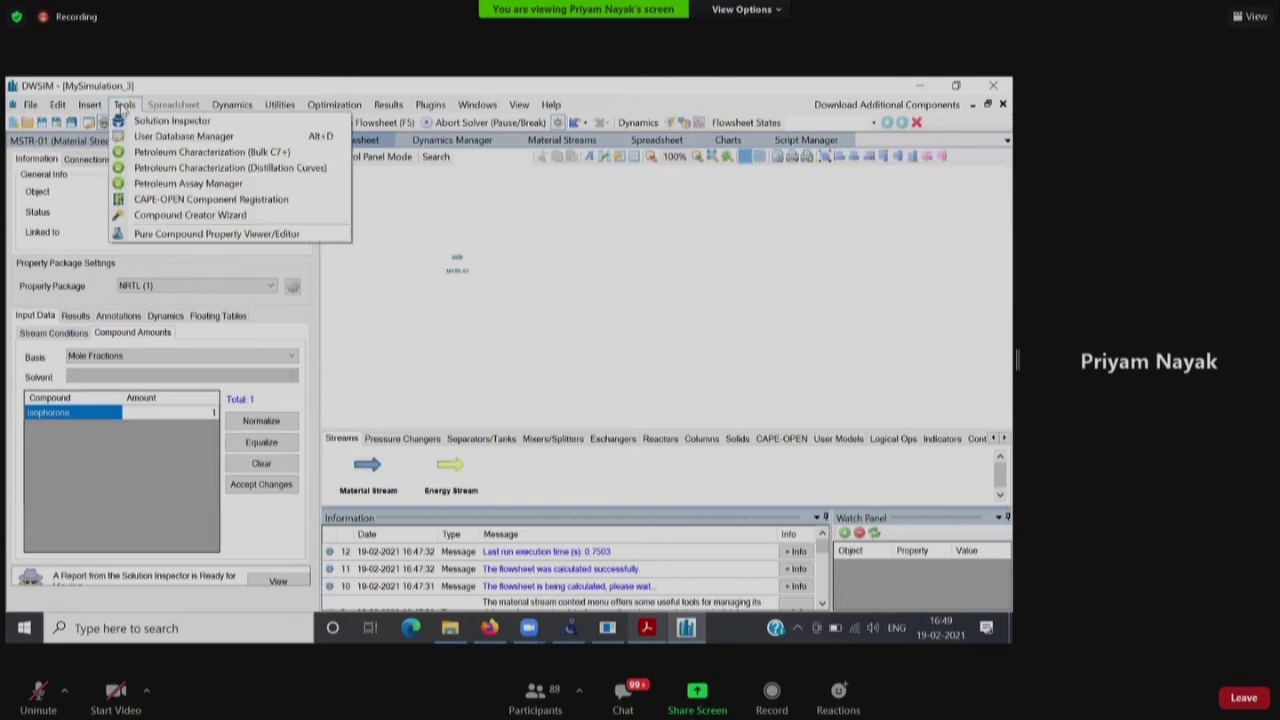
{"action": "left_click", "coordinate": [178, 234]}
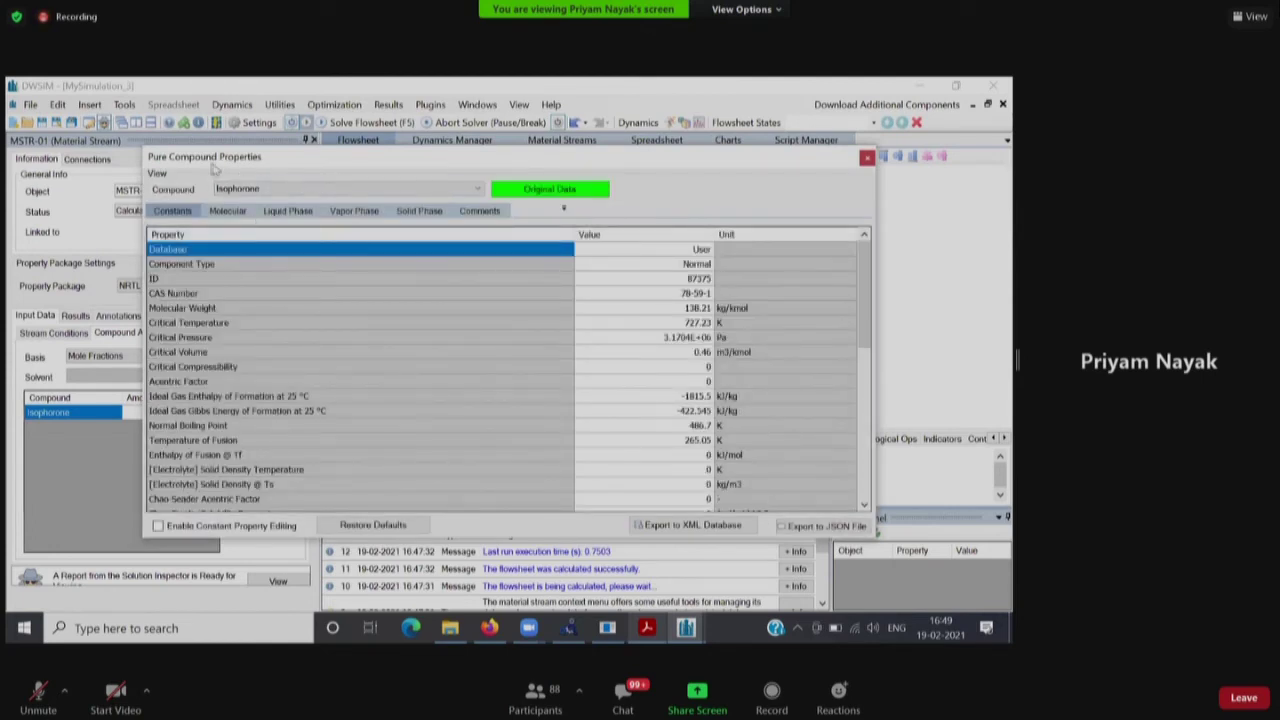
{"action": "left_click", "coordinate": [280, 189]}
{"action": "left_click", "coordinate": [276, 201]}
{"action": "left_click", "coordinate": [158, 527]}
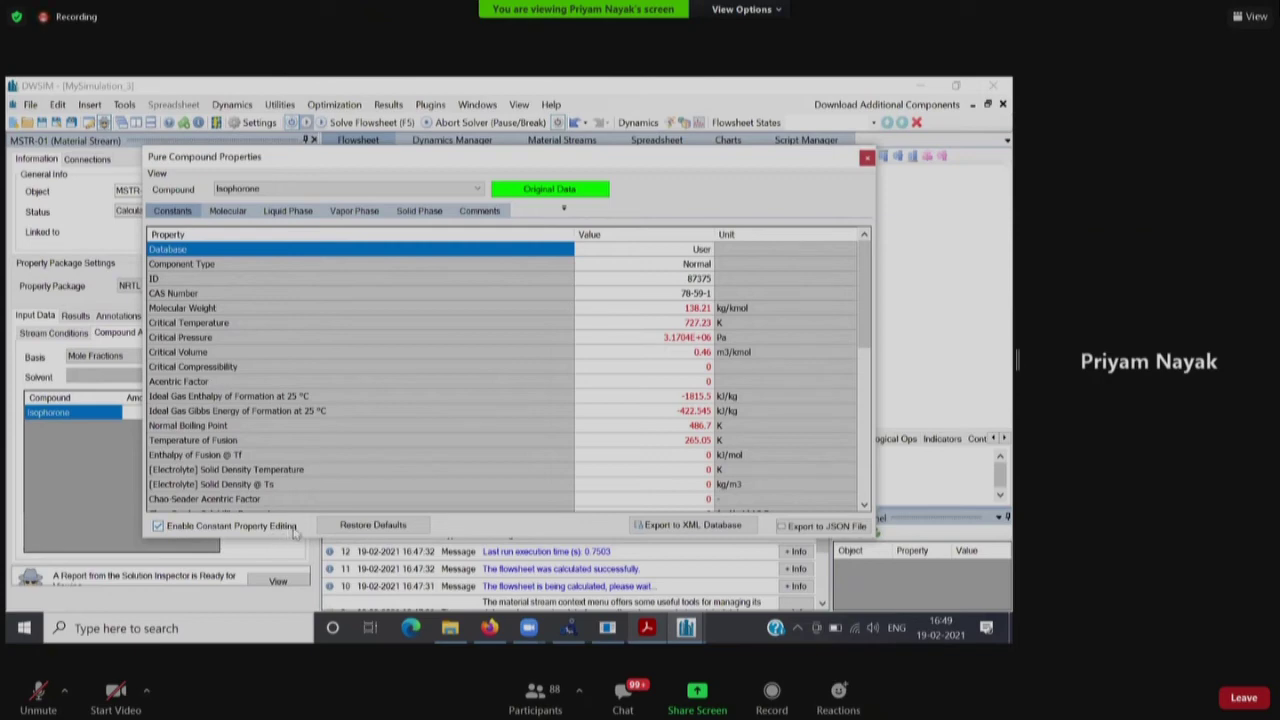
Set isophorone's normal boiling point to 490 K in the constant properties.
{"action": "left_click", "coordinate": [689, 309]}
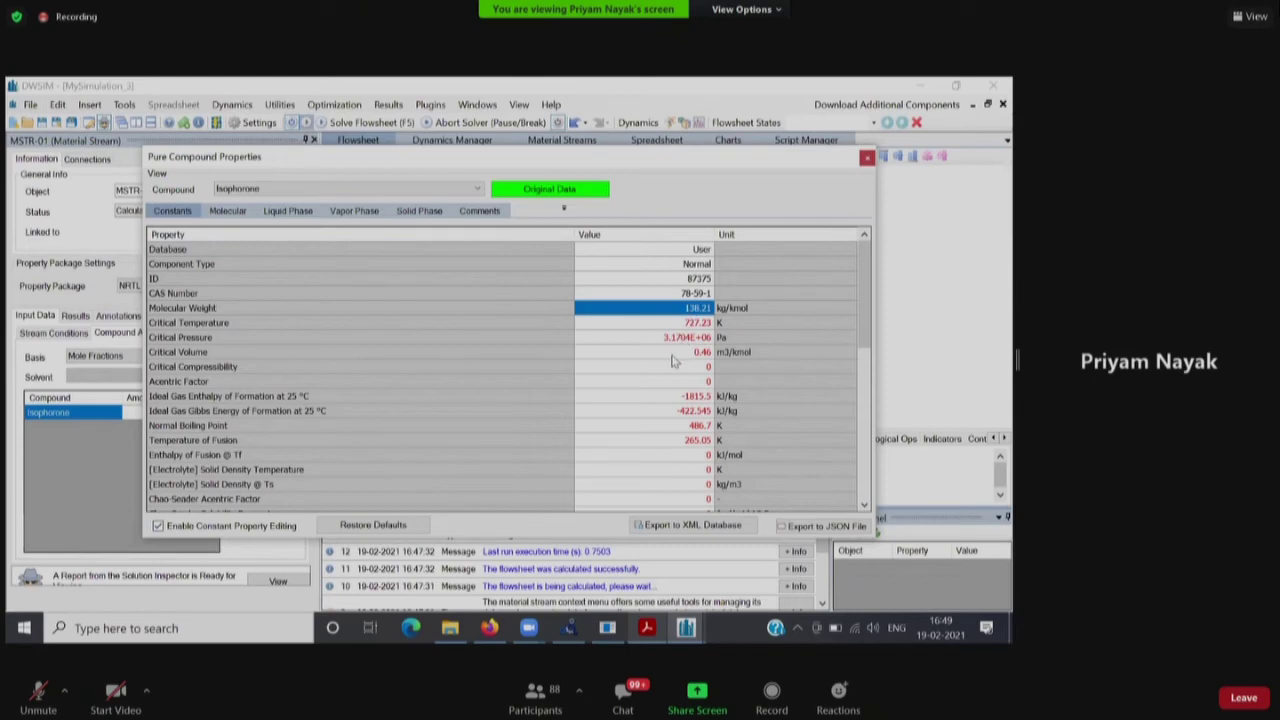
{"action": "left_click", "coordinate": [672, 354]}
{"action": "left_click", "coordinate": [677, 383]}
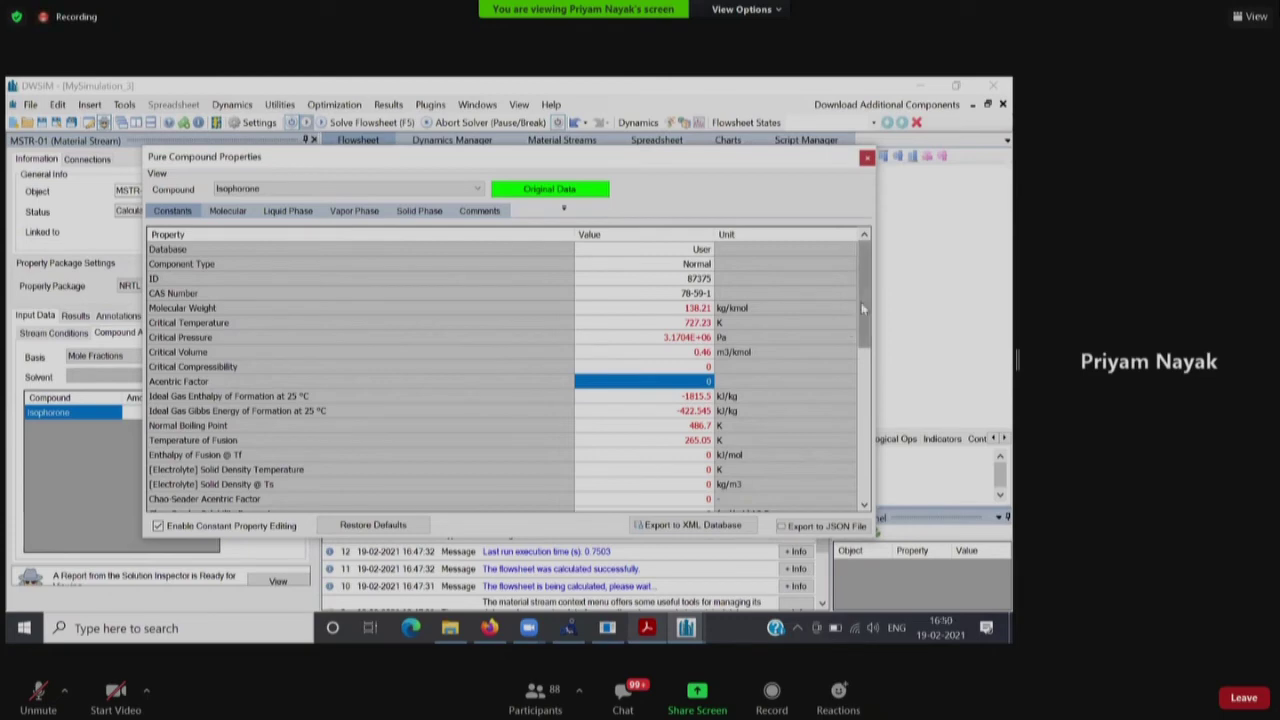
{"action": "left_click", "coordinate": [684, 427]}
{"action": "left_click", "coordinate": [684, 427]}
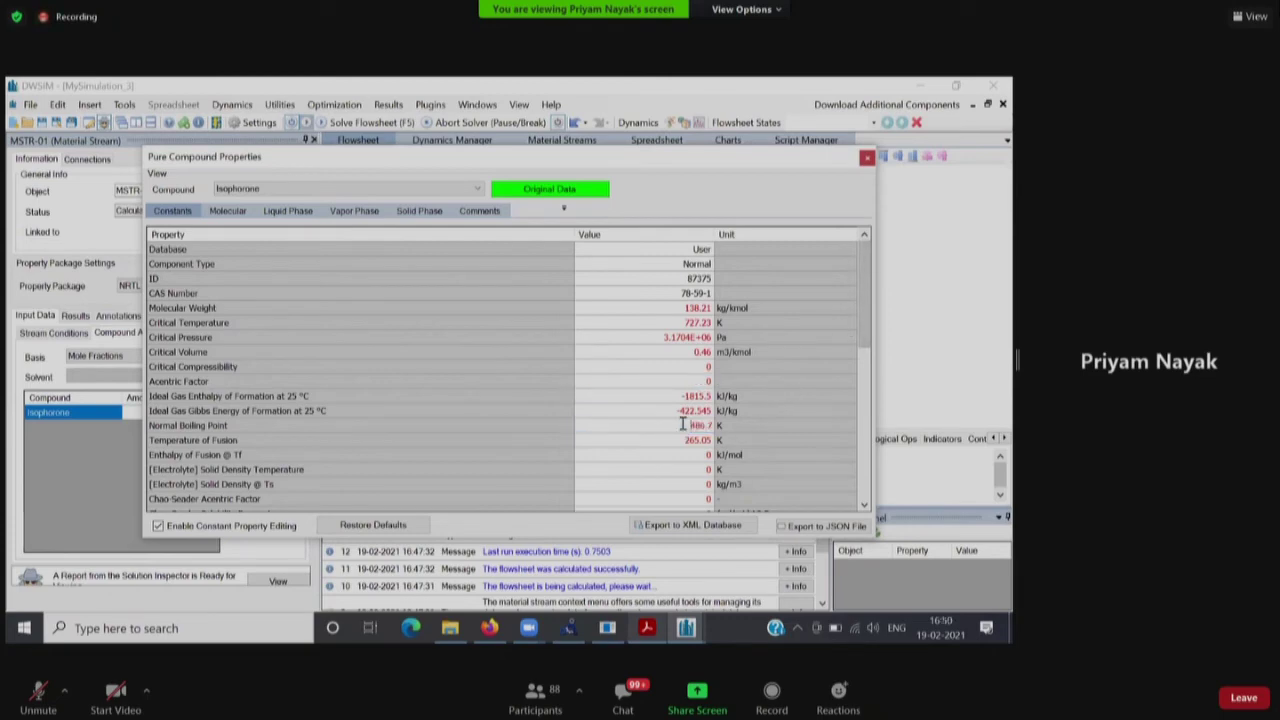
{"action": "type", "text": "490"}
{"action": "key", "text": "Return"}
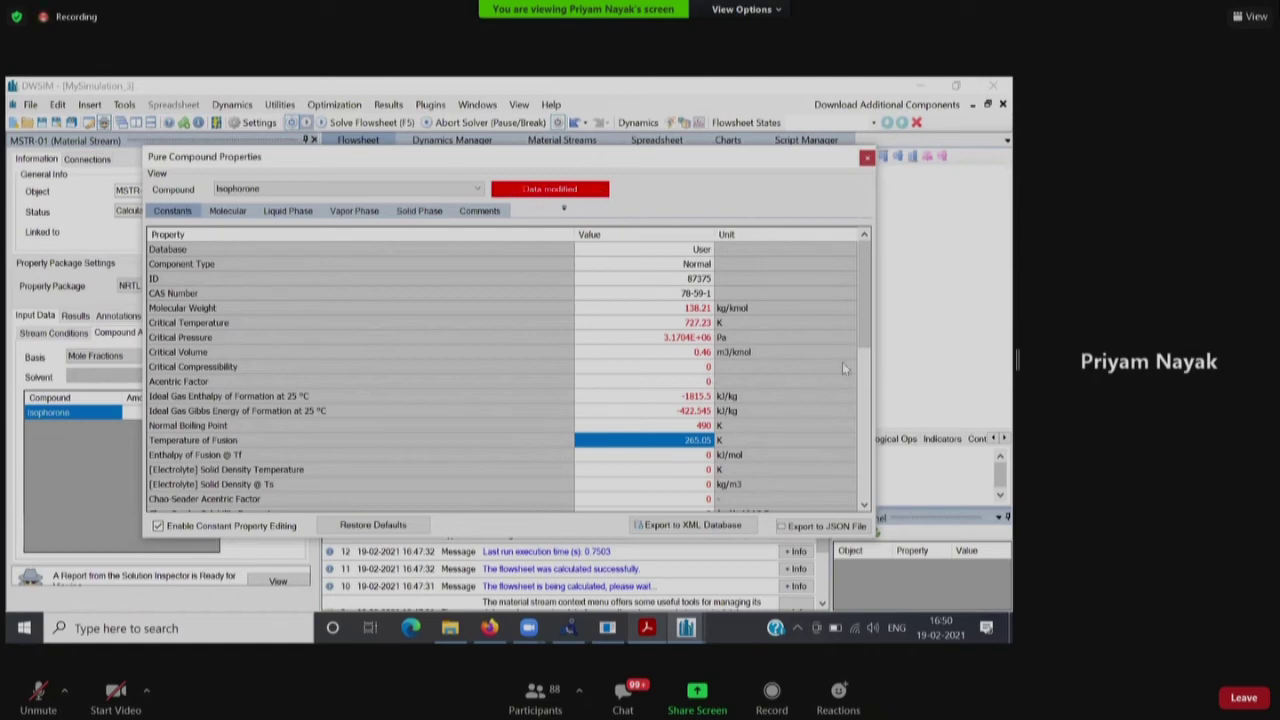
Restore the default data for isophorone, and open the compound's JSON export dialog and cancel it.
{"action": "left_click_drag", "start_coordinate": [870, 334], "coordinate": [880, 265]}
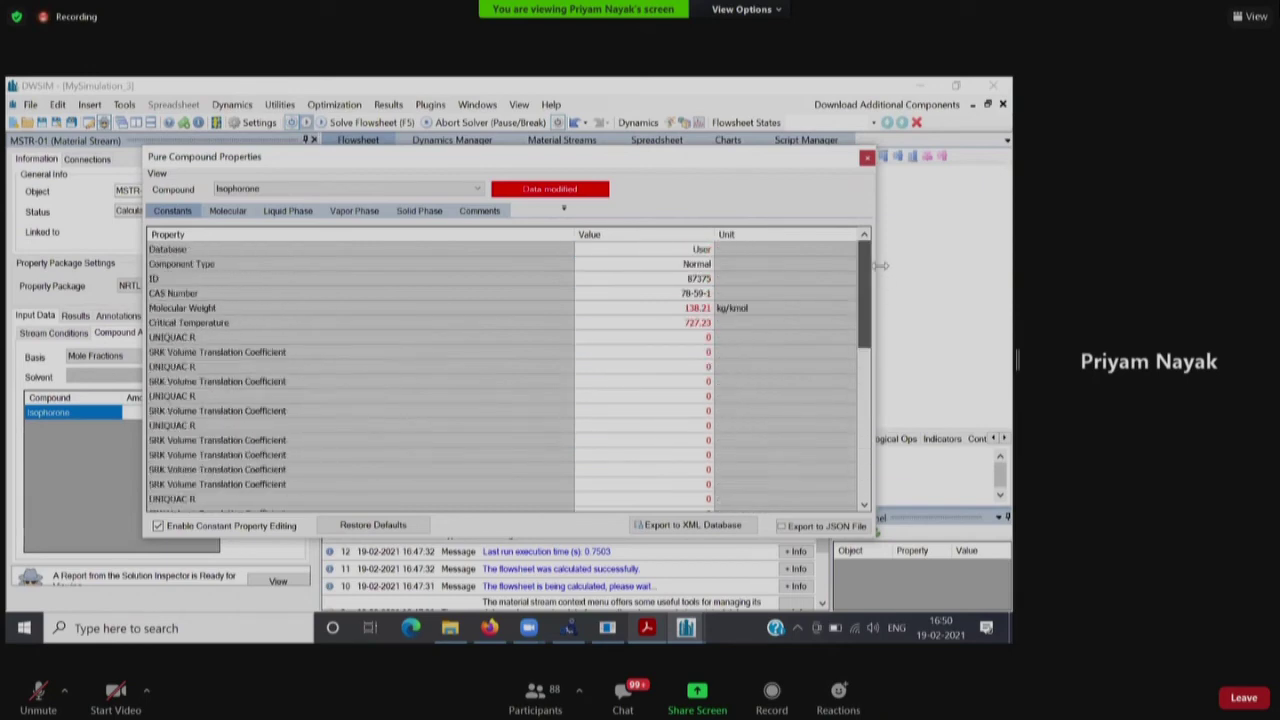
{"action": "left_click", "coordinate": [372, 525]}
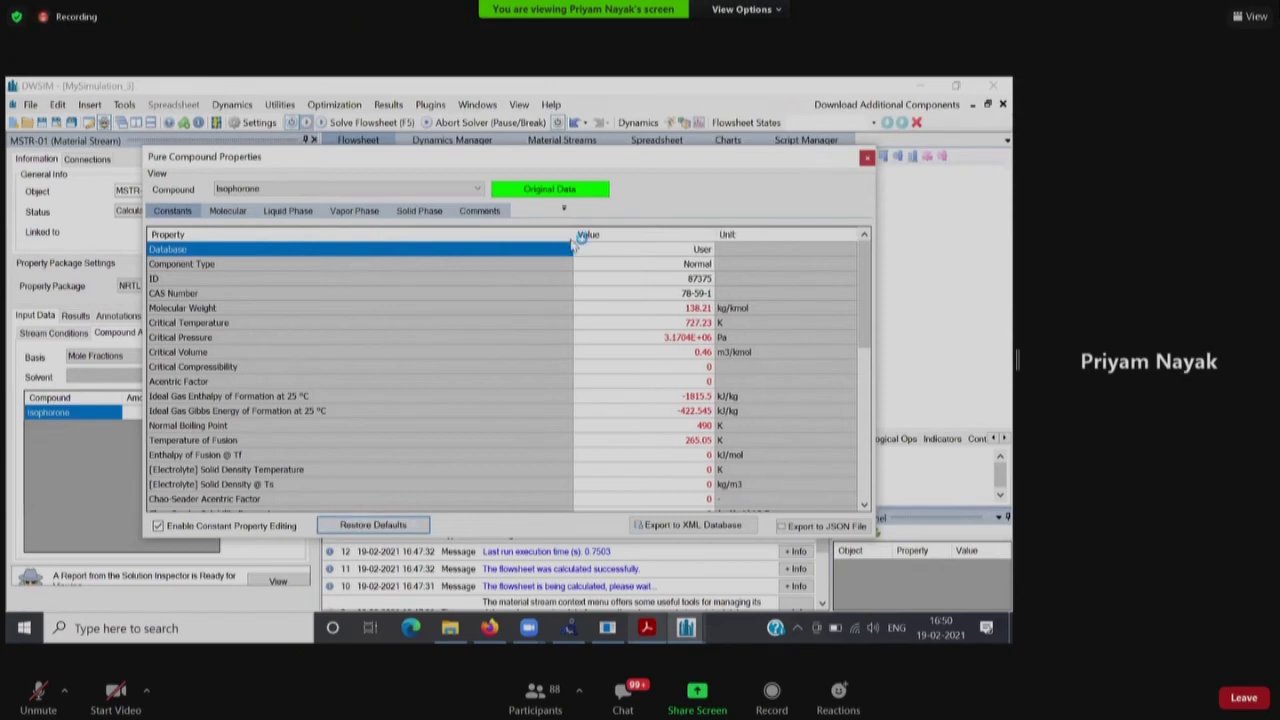
{"action": "left_click", "coordinate": [821, 526]}
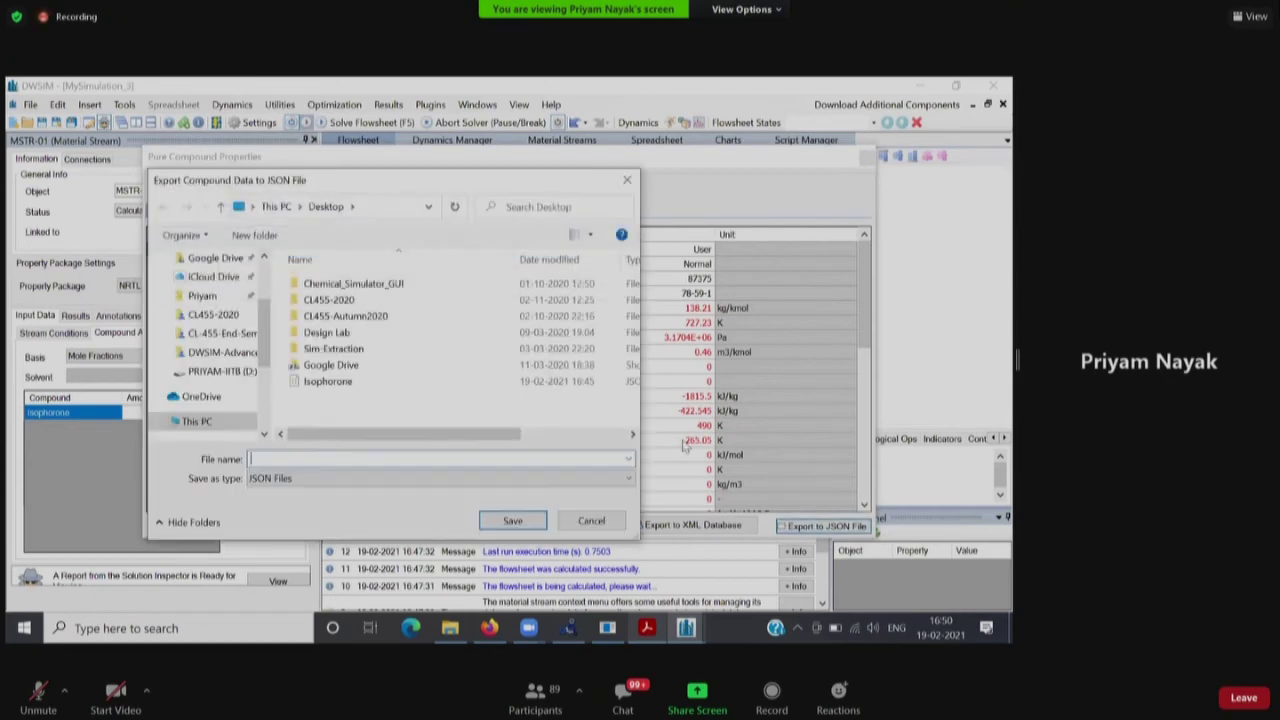
{"action": "left_click", "coordinate": [588, 522]}
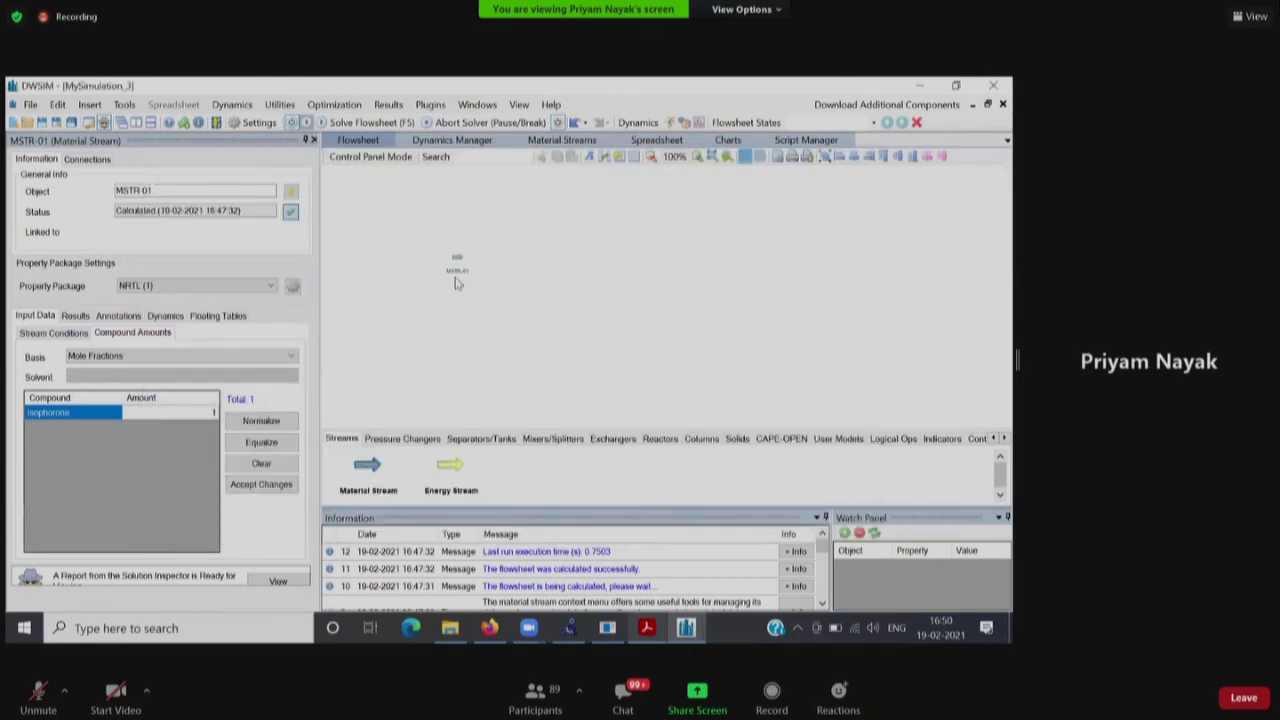